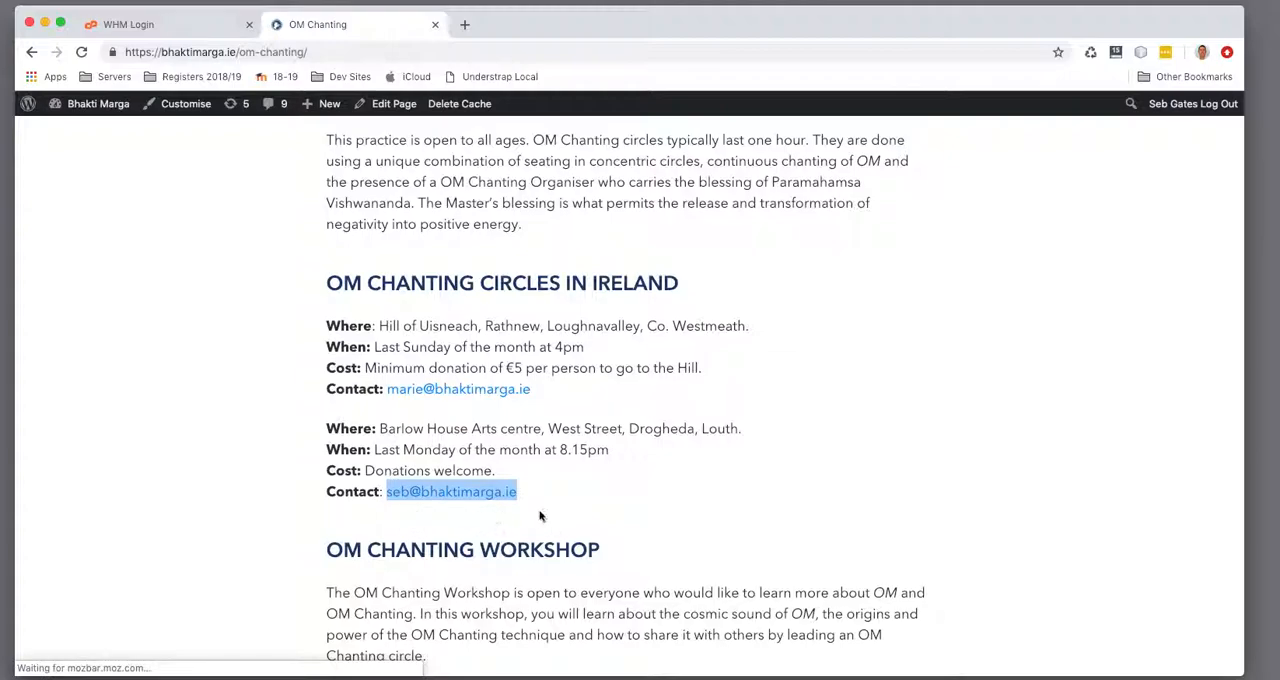
Open the Bhakti Marga WordPress dashboard in a separate browser tab and switch to it
{"action": "mouse_move", "coordinate": [98, 104]}
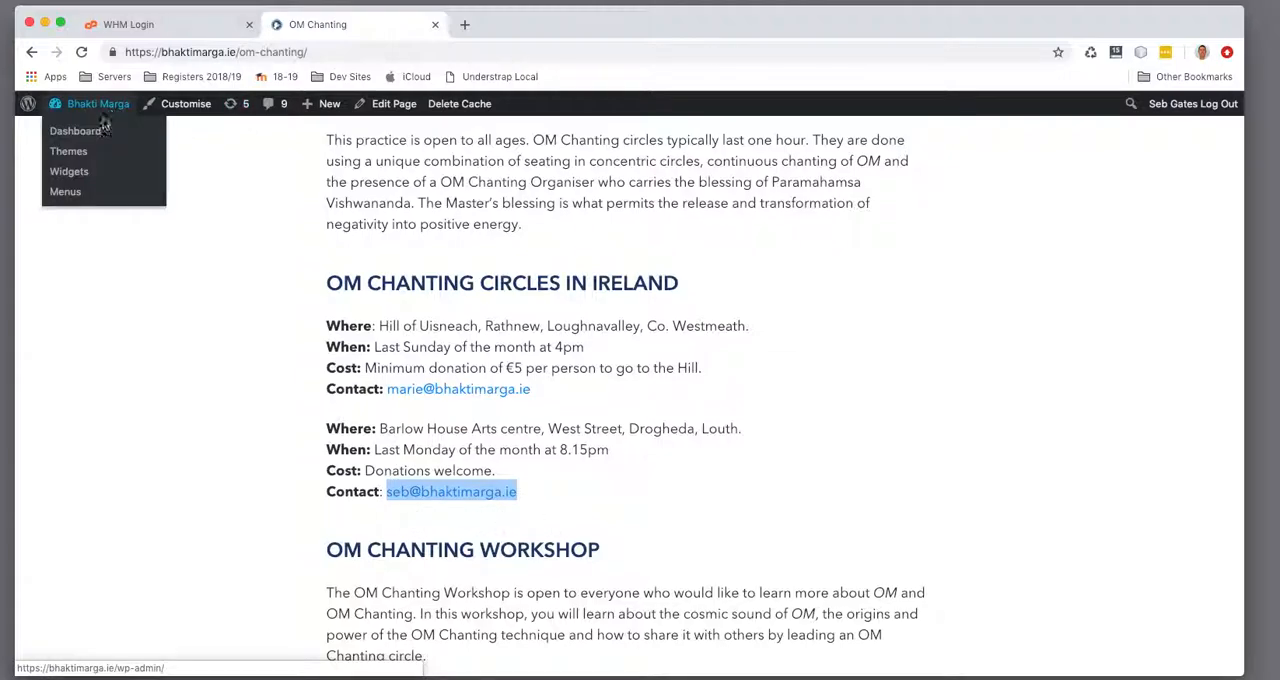
{"action": "right_click", "coordinate": [52, 125]}
{"action": "left_click", "coordinate": [100, 131]}
{"action": "left_click", "coordinate": [495, 27]}
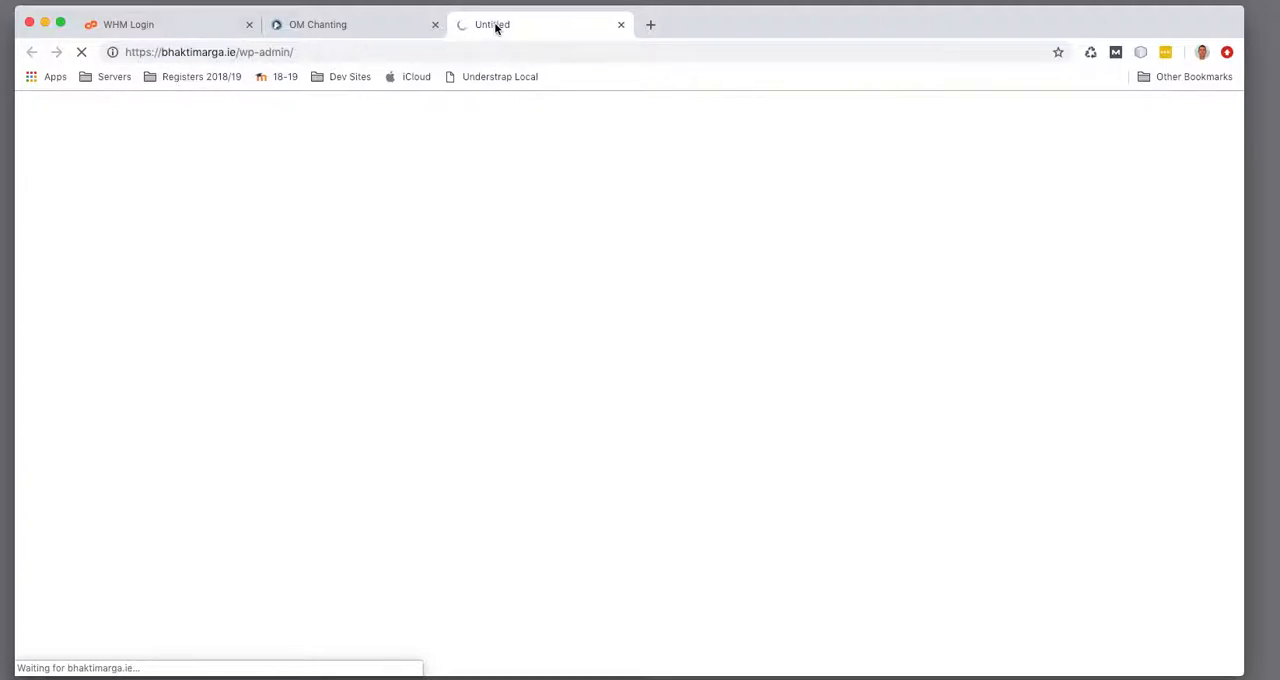
{"action": "left_click", "coordinate": [393, 31]}
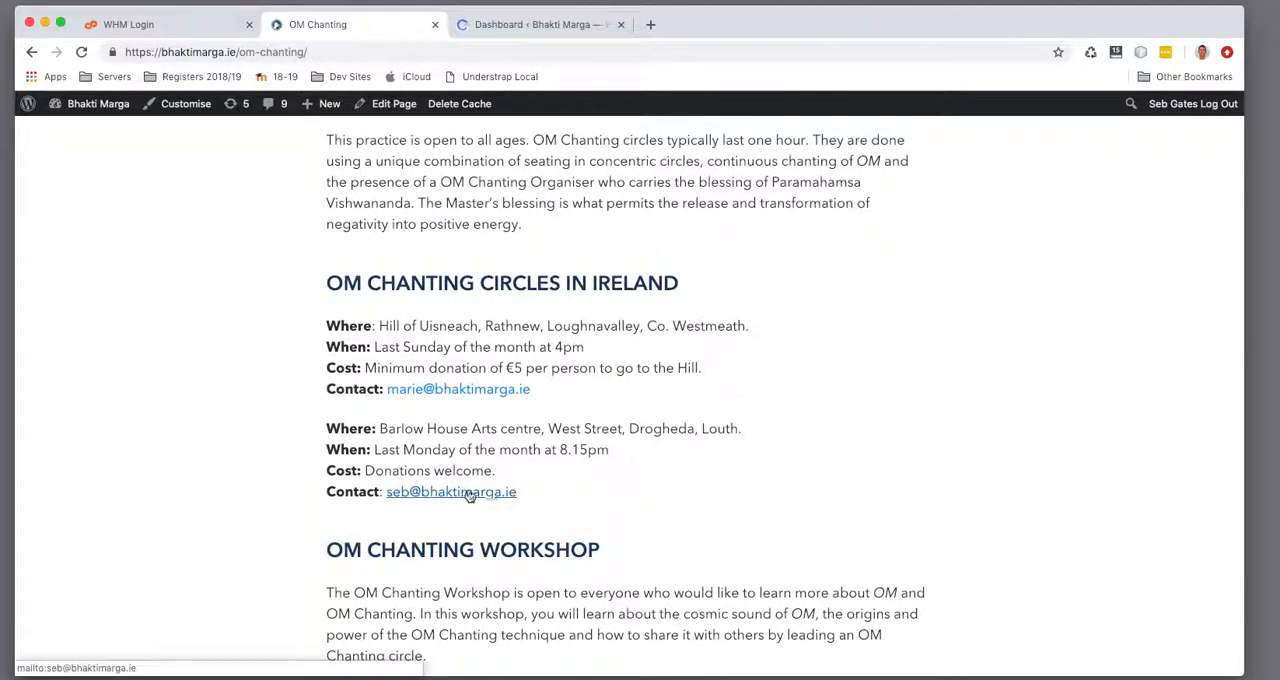
{"action": "left_click", "coordinate": [514, 24]}
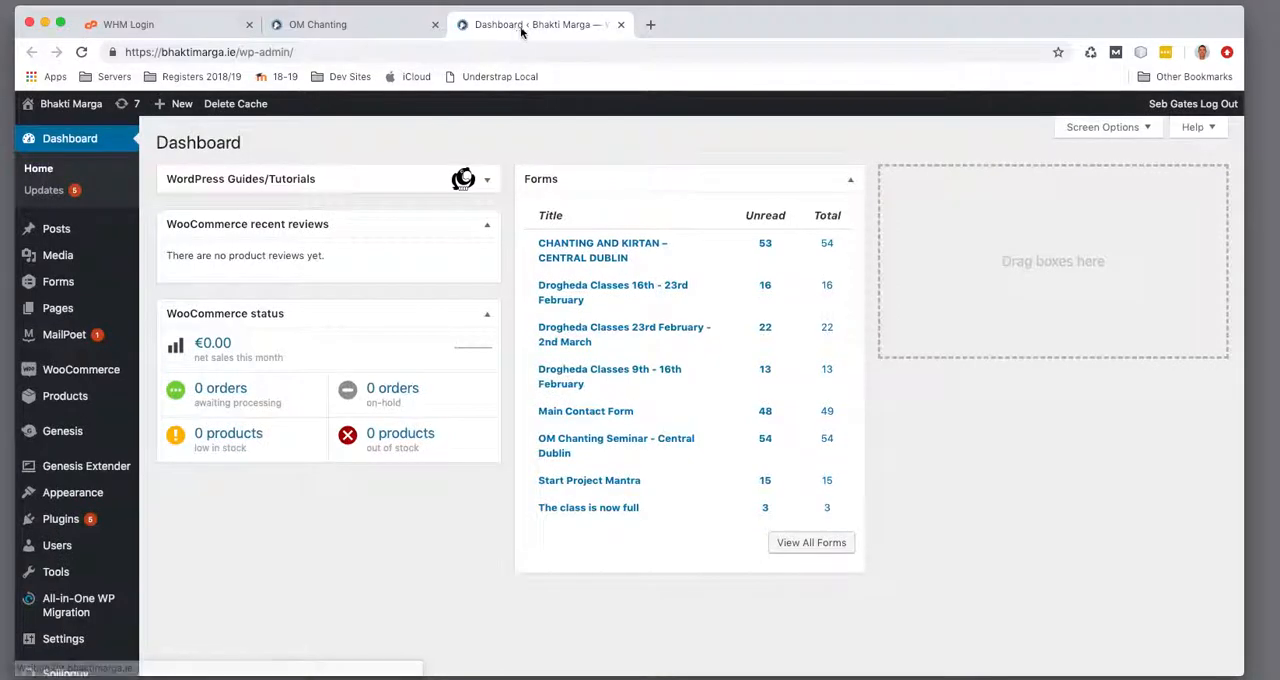
Load the WordPress plugins page and log in to WHM with the prefilled credentials
{"action": "left_click", "coordinate": [185, 522]}
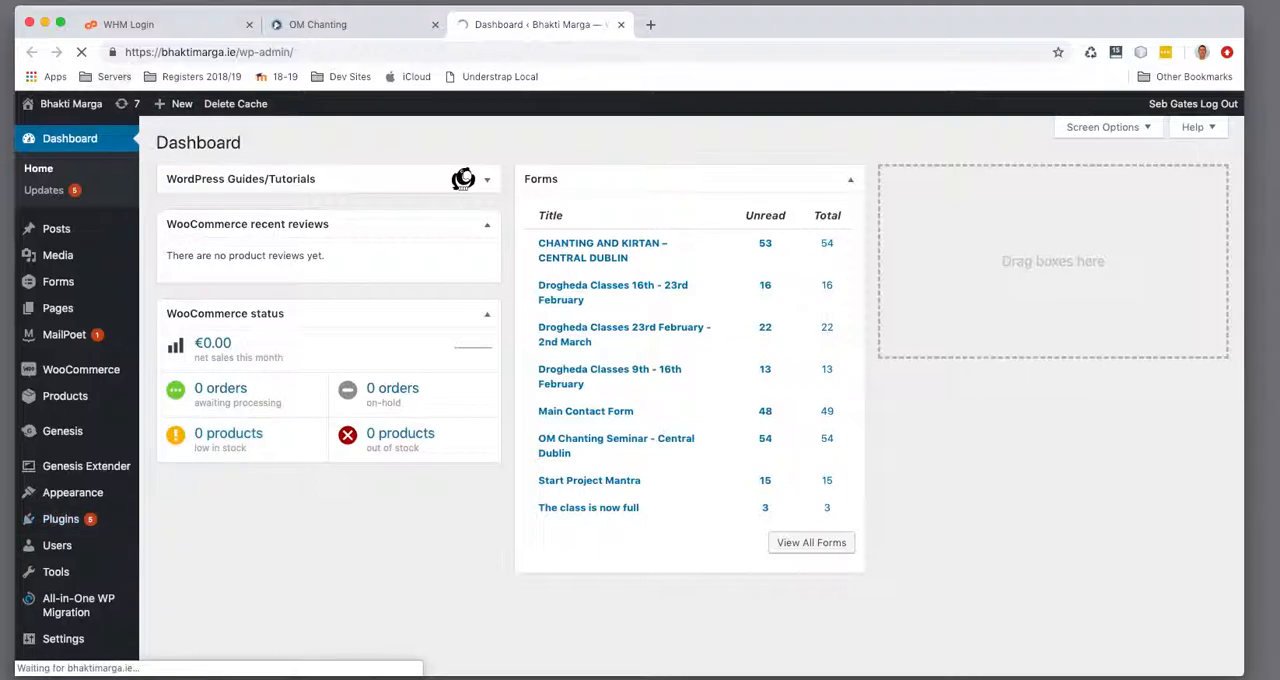
{"action": "left_click", "coordinate": [146, 28]}
{"action": "left_click", "coordinate": [688, 428]}
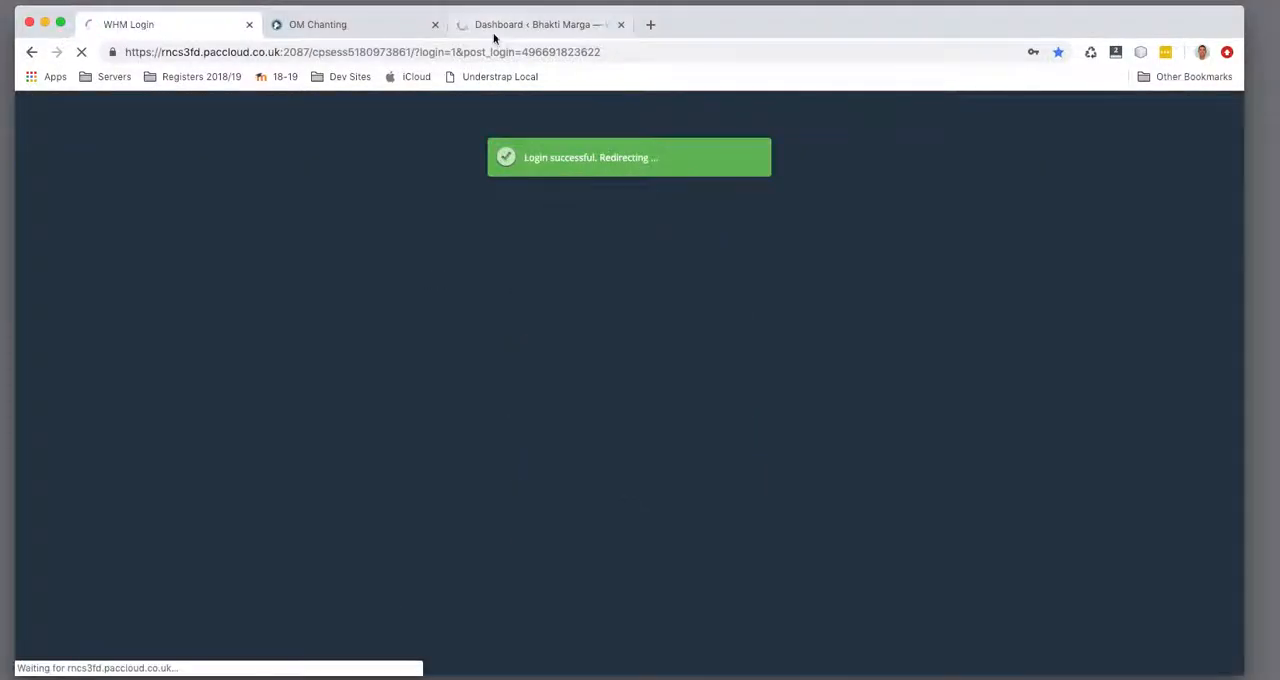
{"action": "left_click", "coordinate": [494, 32]}
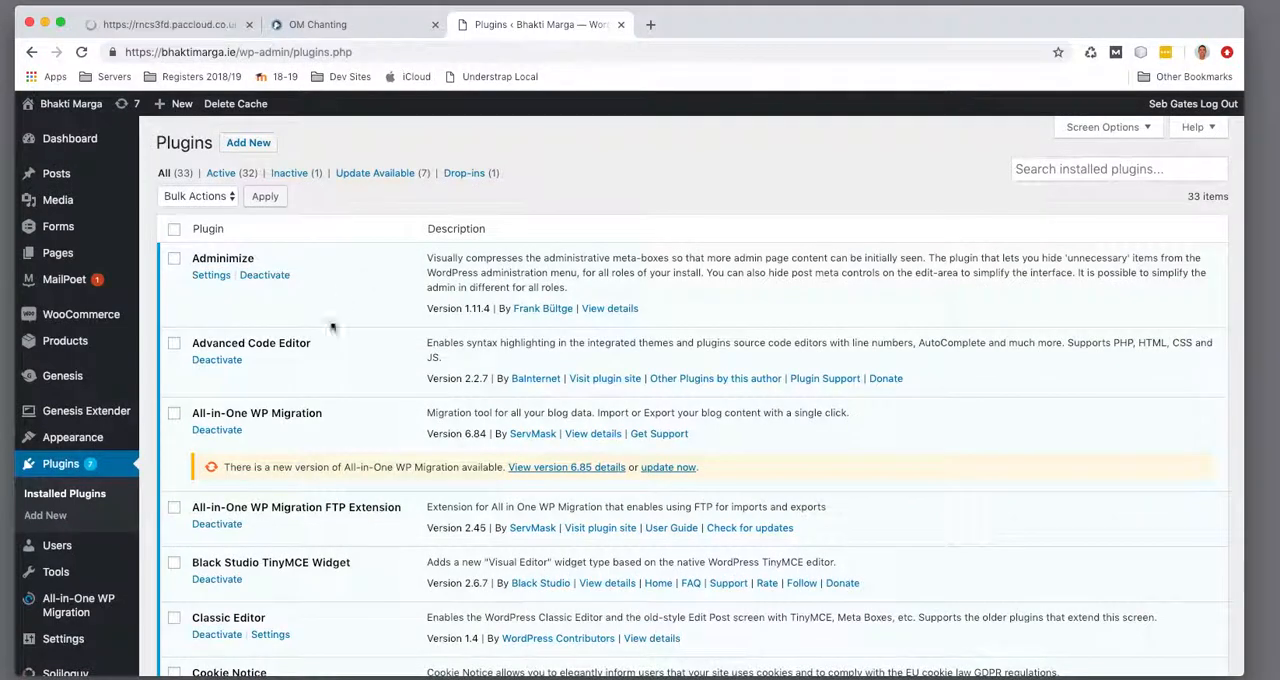
Find the Email Address Encoder plugin among the installed plugins and highlight its name
{"action": "scroll", "coordinate": [280, 430], "scroll_direction": "down", "scroll_amount": 4}
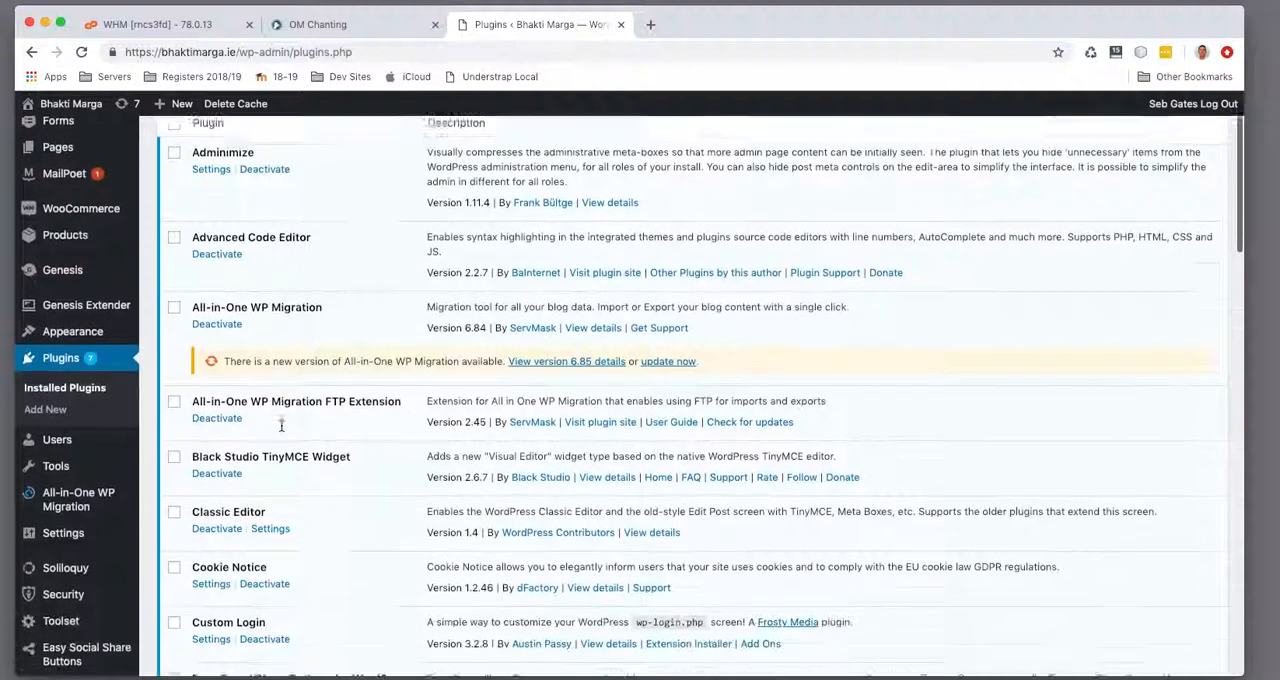
{"action": "scroll", "coordinate": [280, 430], "scroll_direction": "down", "scroll_amount": 6}
{"action": "left_click_drag", "start_coordinate": [316, 359], "coordinate": [186, 358]}
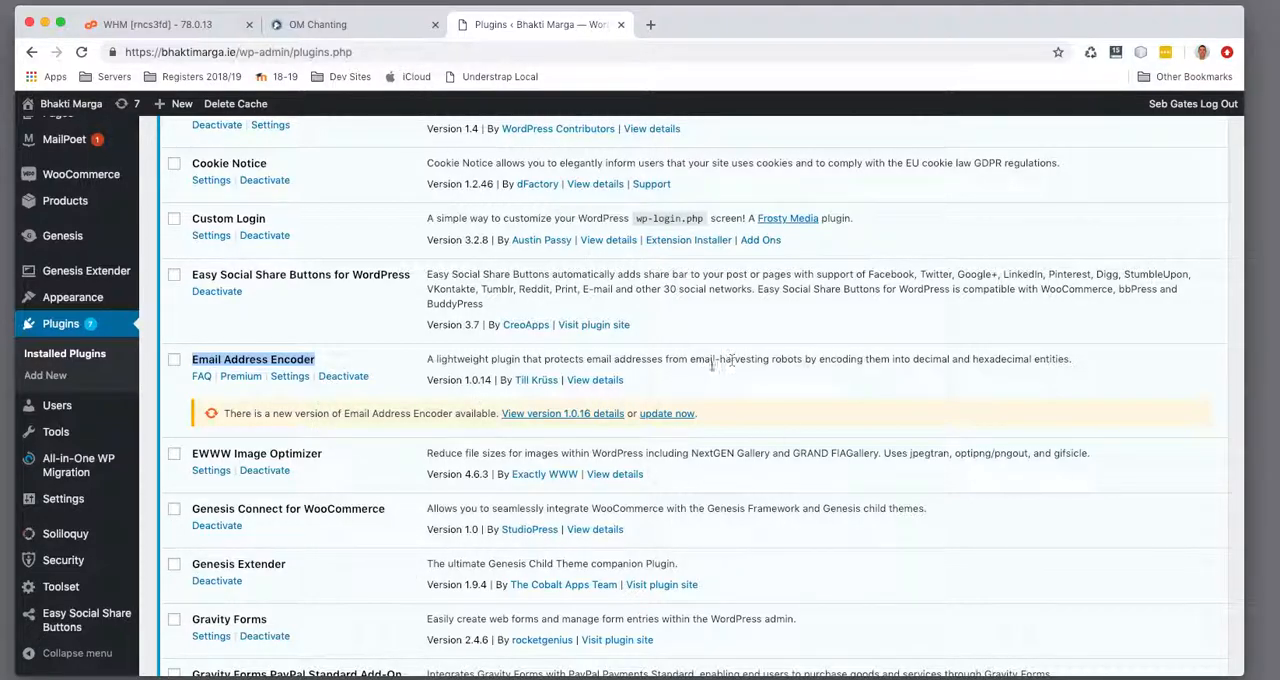
Highlight the Drogheda circle's contact email on the OM Chanting page, checking the WHM home page in between
{"action": "left_click", "coordinate": [362, 24]}
{"action": "left_click_drag", "start_coordinate": [549, 491], "coordinate": [383, 496]}
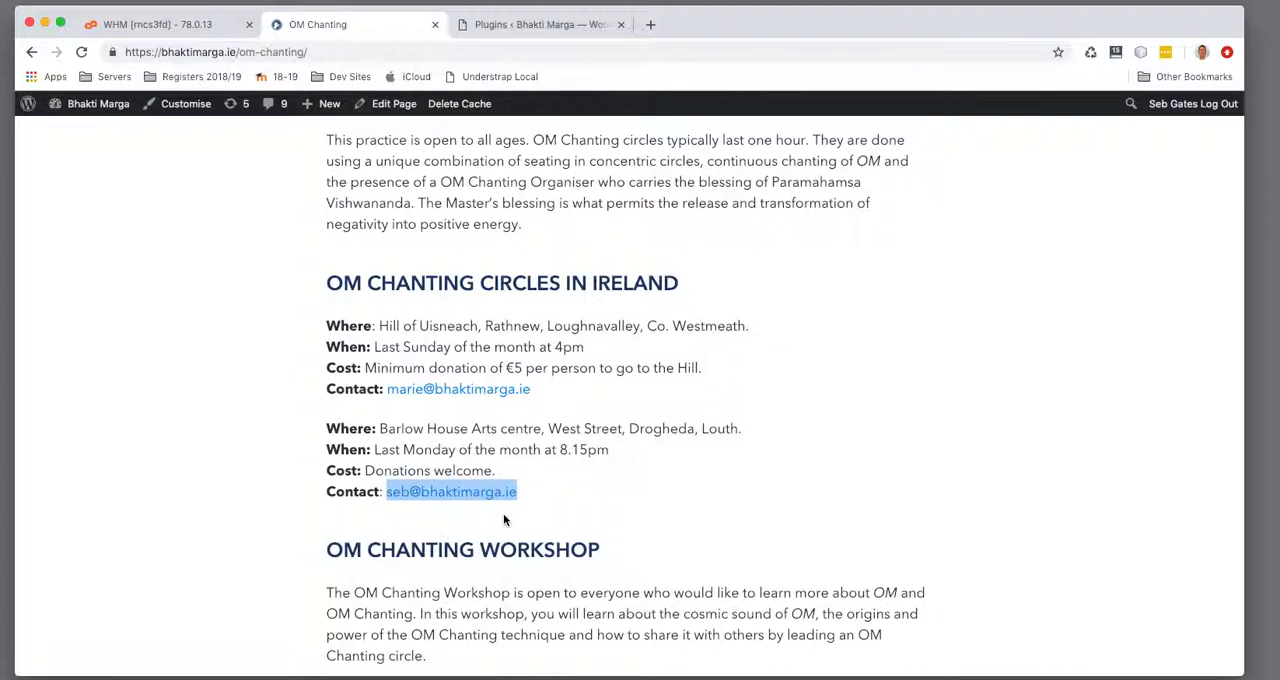
{"action": "left_click", "coordinate": [140, 22]}
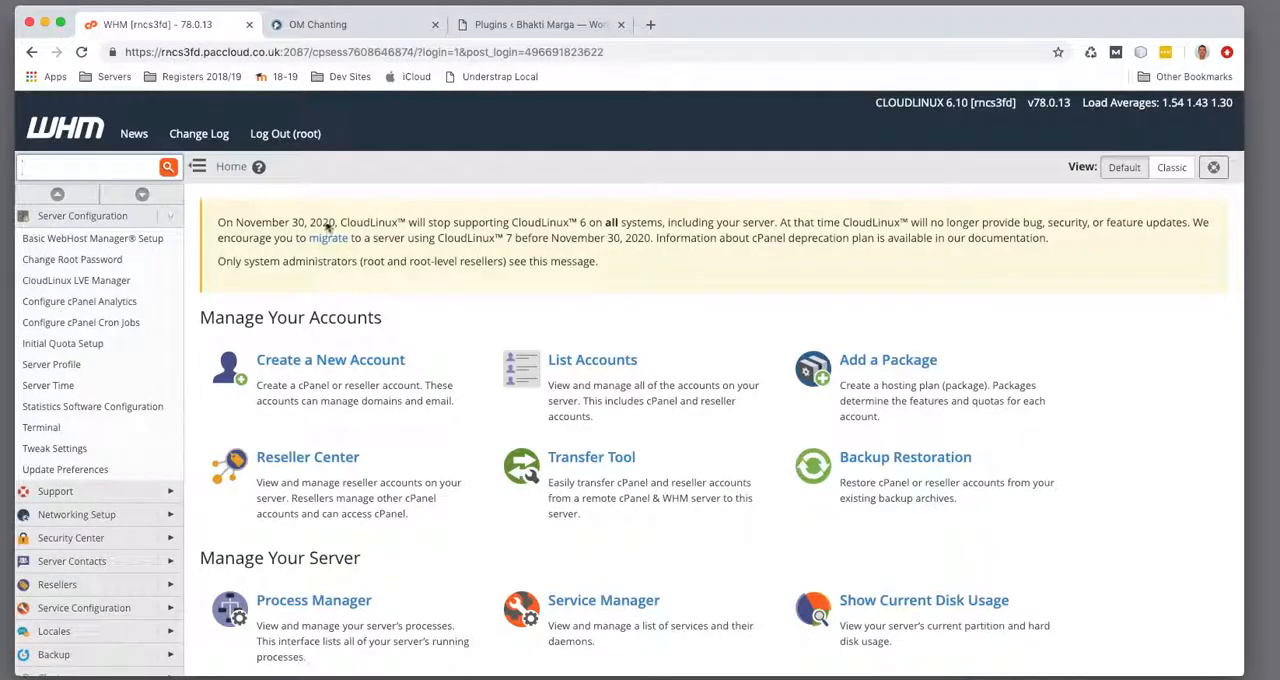
{"action": "left_click", "coordinate": [318, 22]}
{"action": "left_click_drag", "start_coordinate": [517, 490], "coordinate": [386, 489]}
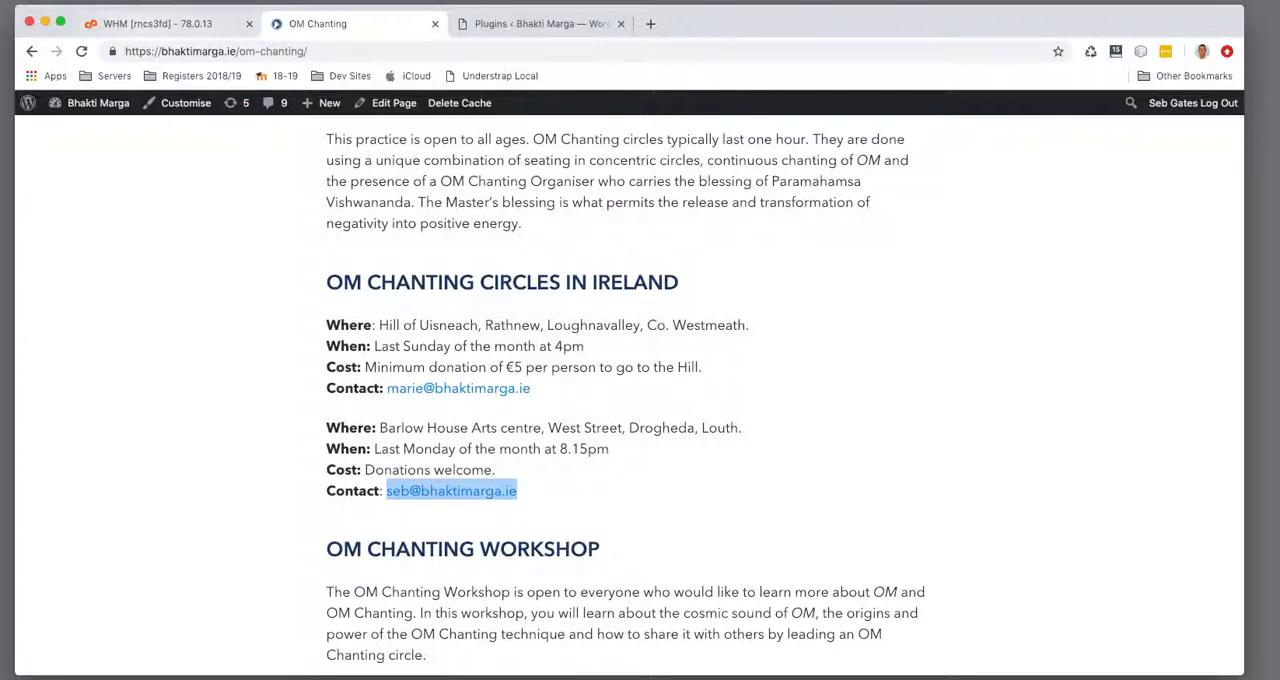
Switch to Mail, read the 26/02/2019 ***SPAM*** message in the personal bhaktimarga.ie inbox, highlight its body and close the window
{"action": "left_click", "coordinate": [745, 678]}
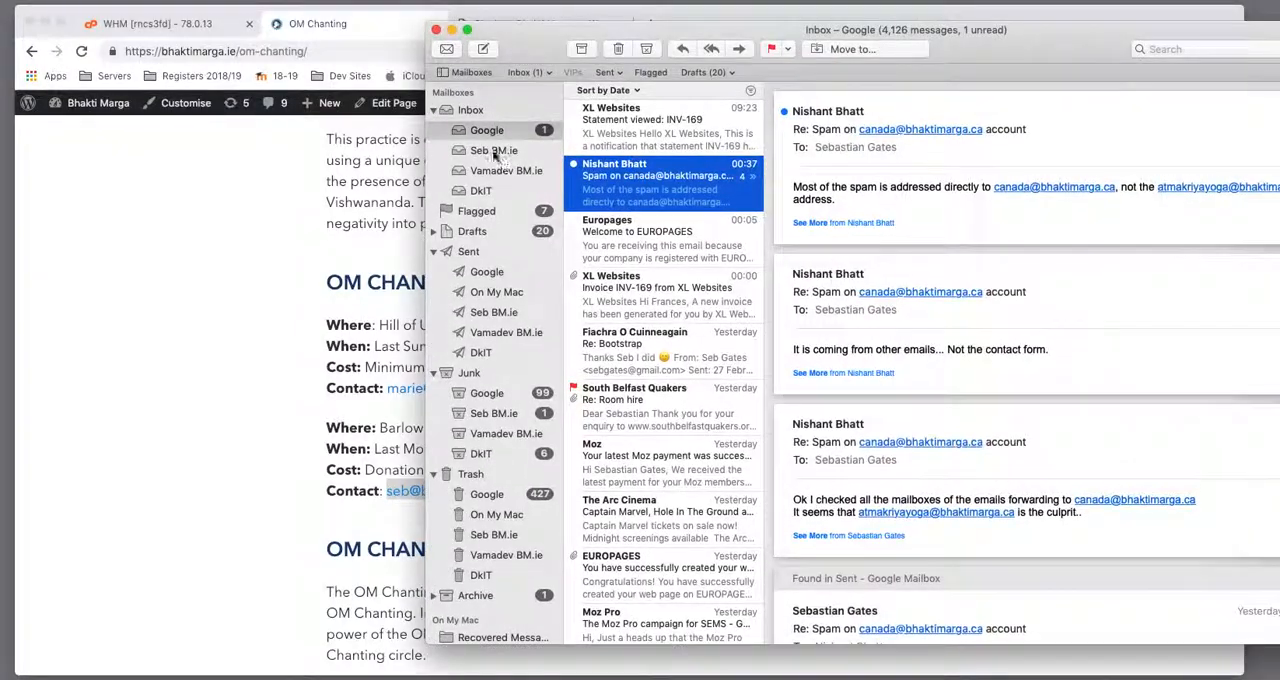
{"action": "left_click", "coordinate": [494, 151]}
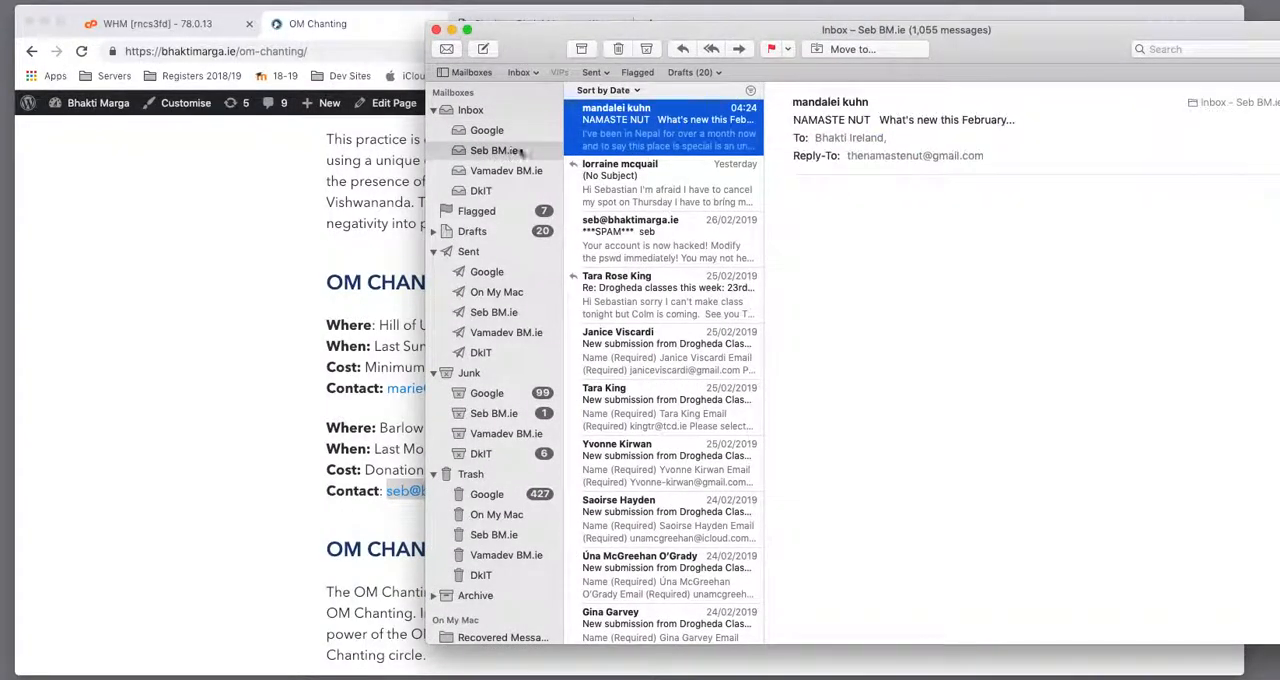
{"action": "left_click", "coordinate": [666, 262]}
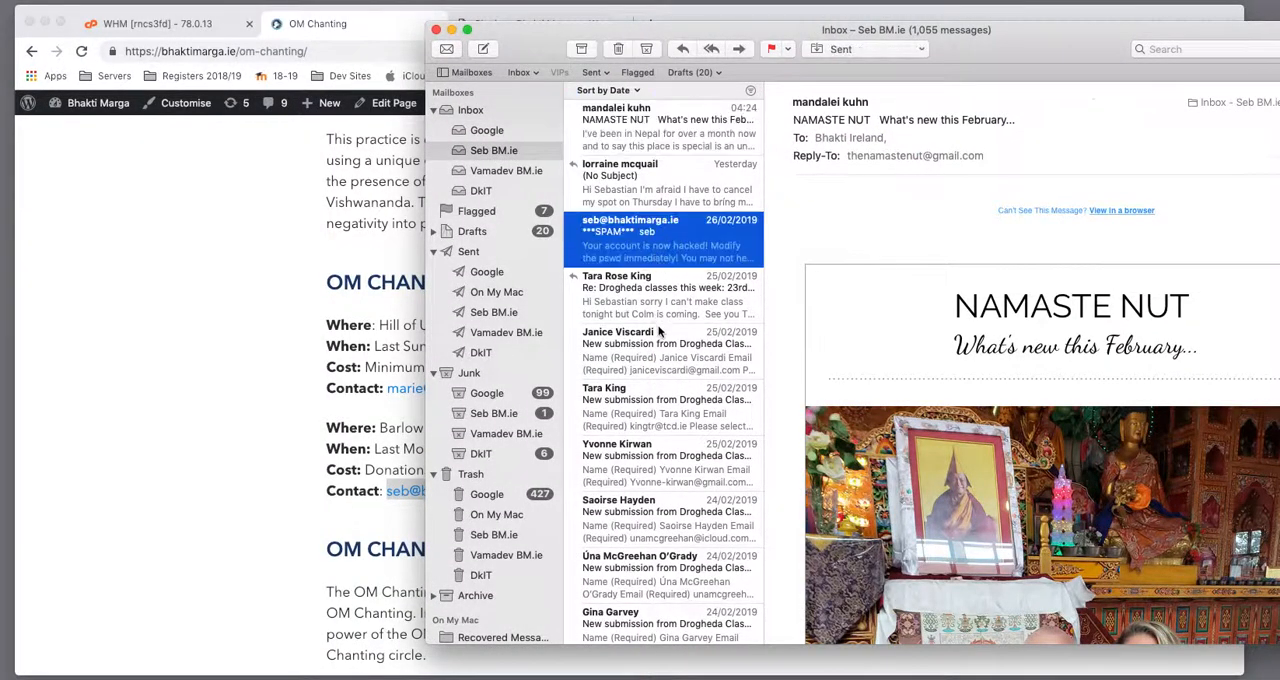
{"action": "left_click_drag", "start_coordinate": [1029, 43], "coordinate": [799, 59]}
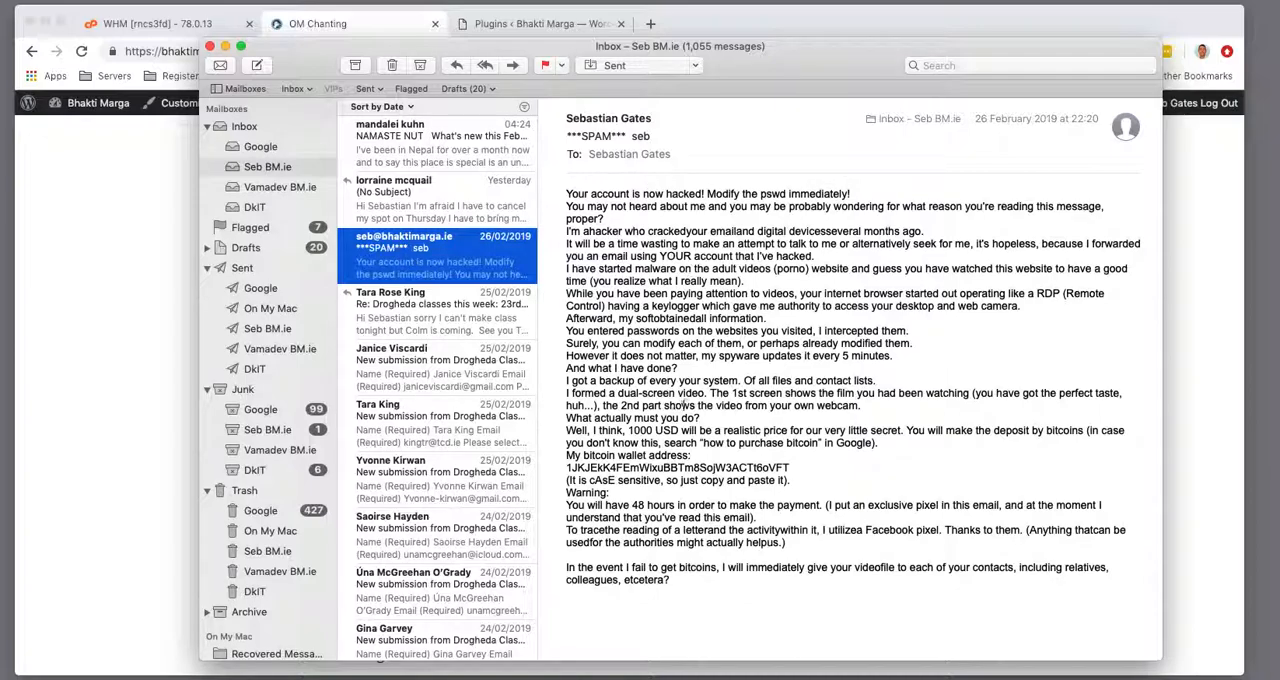
{"action": "left_click_drag", "start_coordinate": [667, 593], "coordinate": [540, 191]}
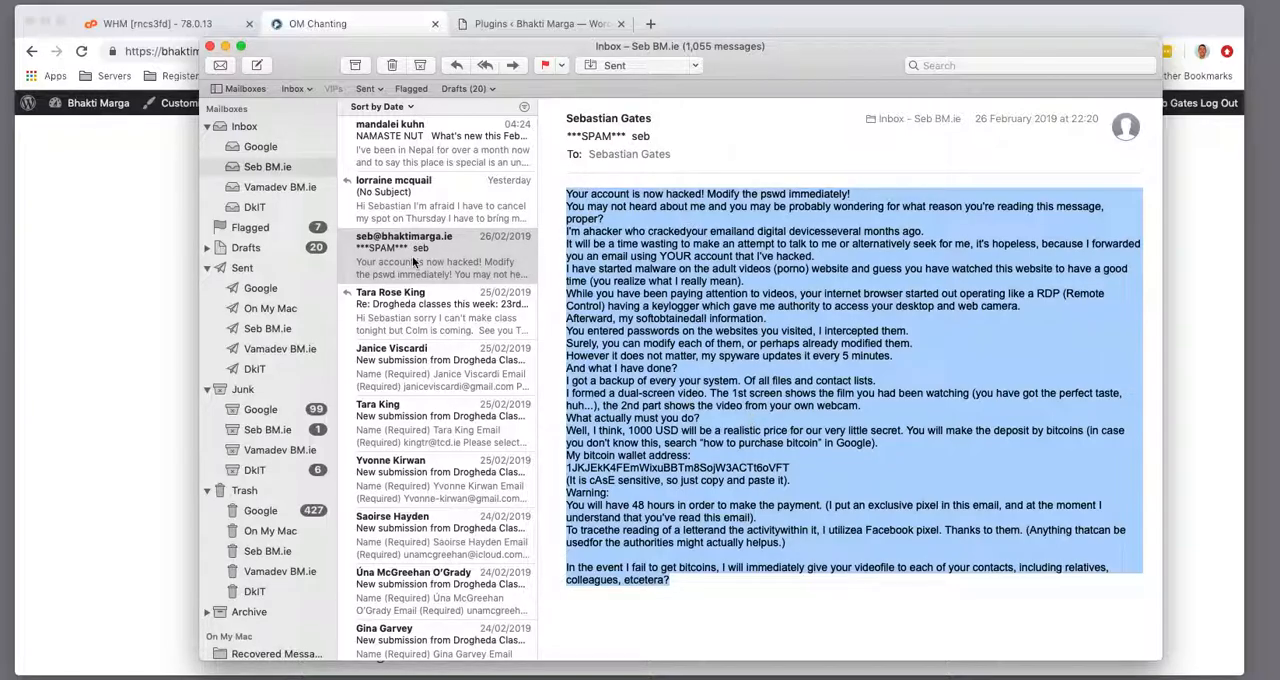
{"action": "left_click", "coordinate": [209, 46]}
Open the cPanel of the bhaktimarga.ie account from WHM's account list
{"action": "left_click_drag", "start_coordinate": [587, 508], "coordinate": [389, 498]}
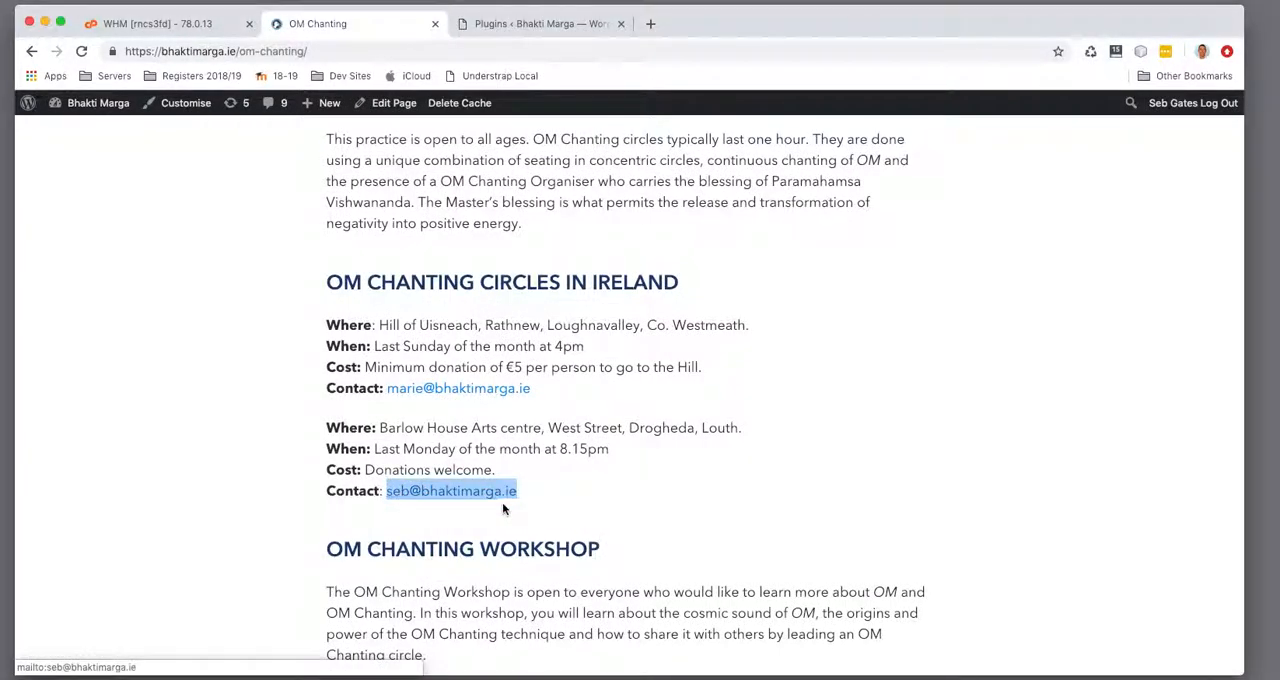
{"action": "left_click", "coordinate": [175, 24]}
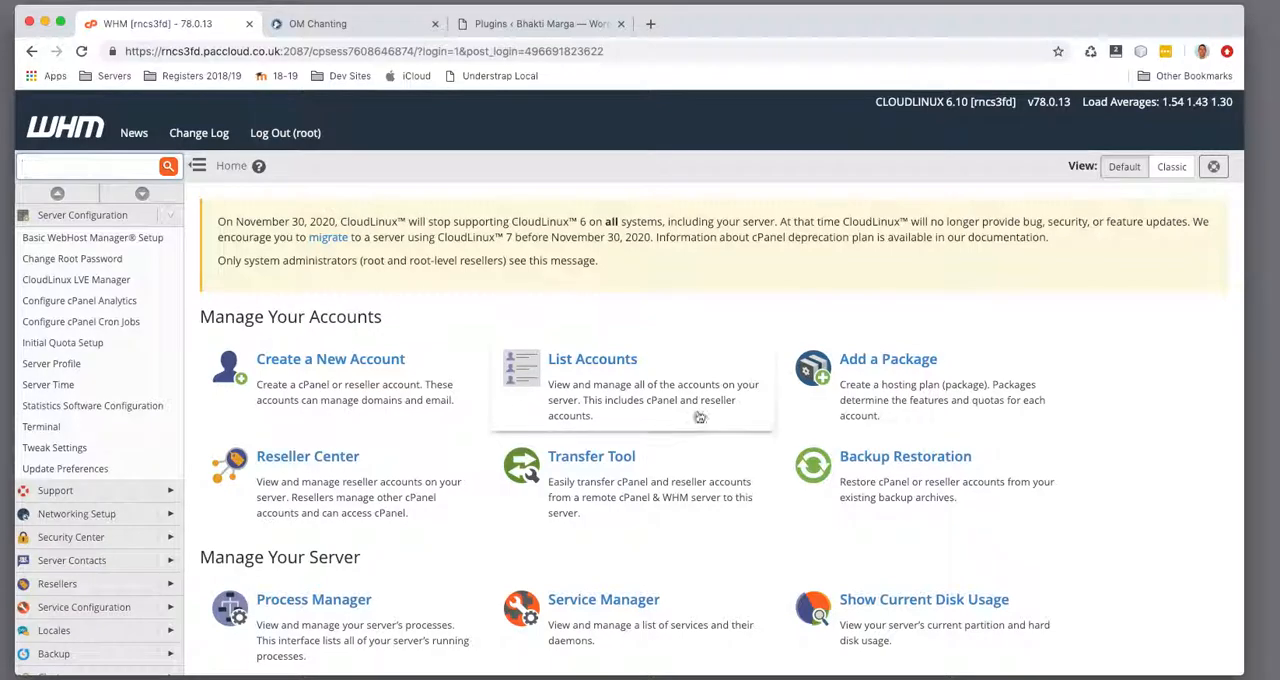
{"action": "left_click", "coordinate": [587, 363]}
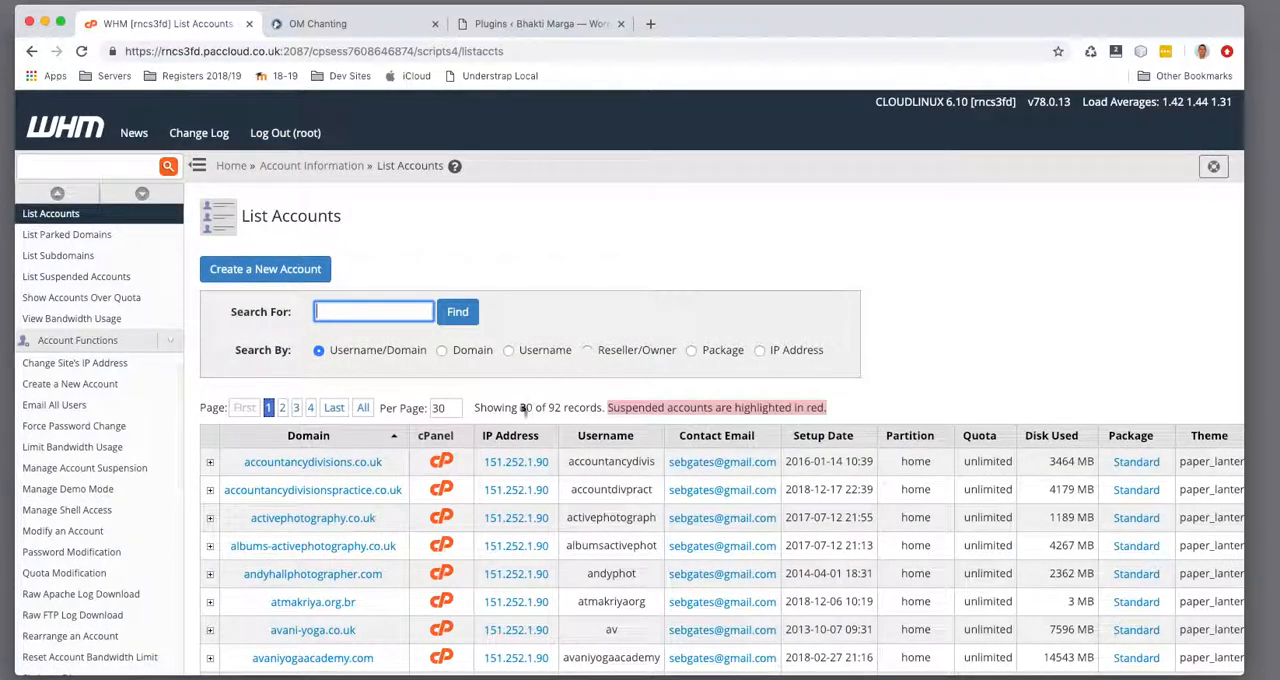
{"action": "scroll", "coordinate": [531, 400], "scroll_direction": "down", "scroll_amount": 10}
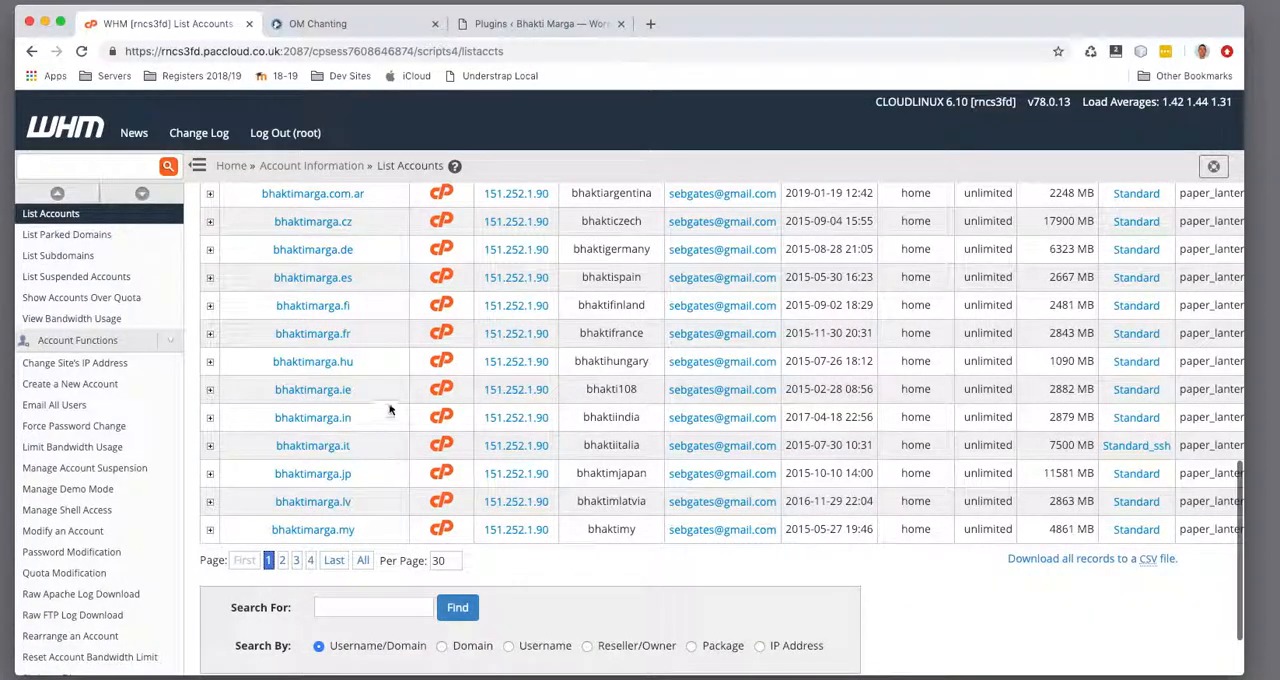
{"action": "left_click", "coordinate": [442, 392]}
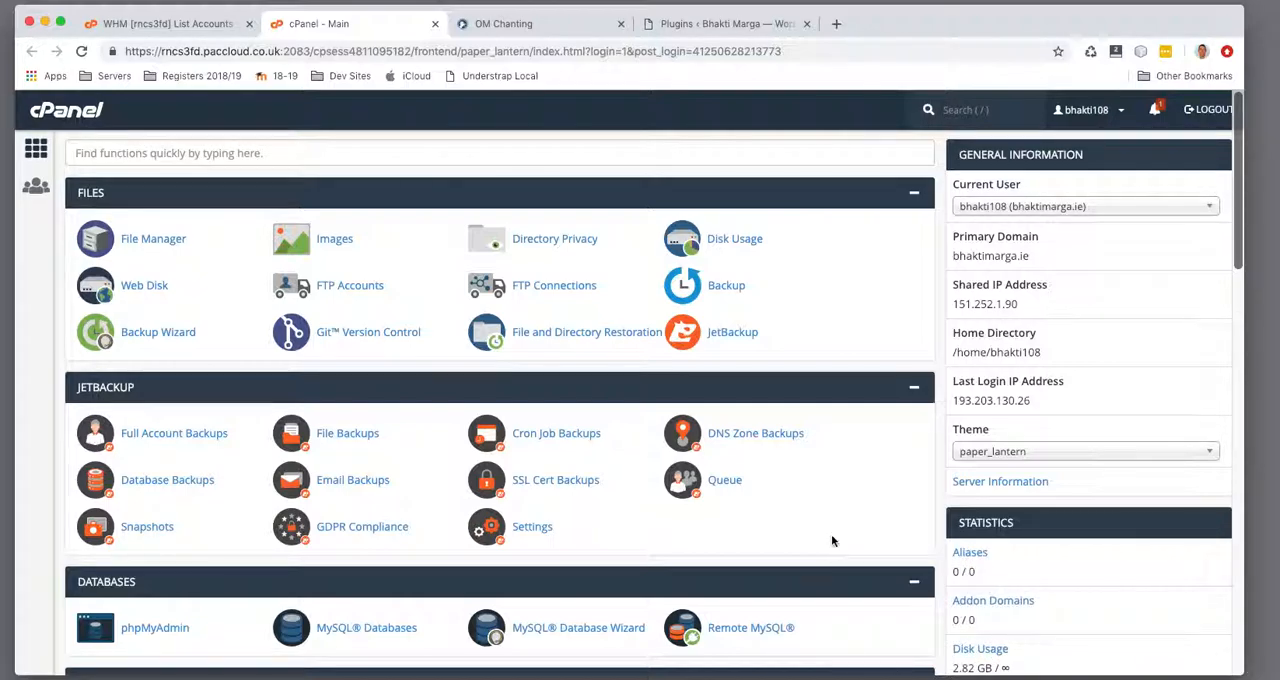
Review the management settings of the first non-default mailbox under Email Accounts and return to the cPanel main page
{"action": "scroll", "coordinate": [424, 468], "scroll_direction": "down", "scroll_amount": 5}
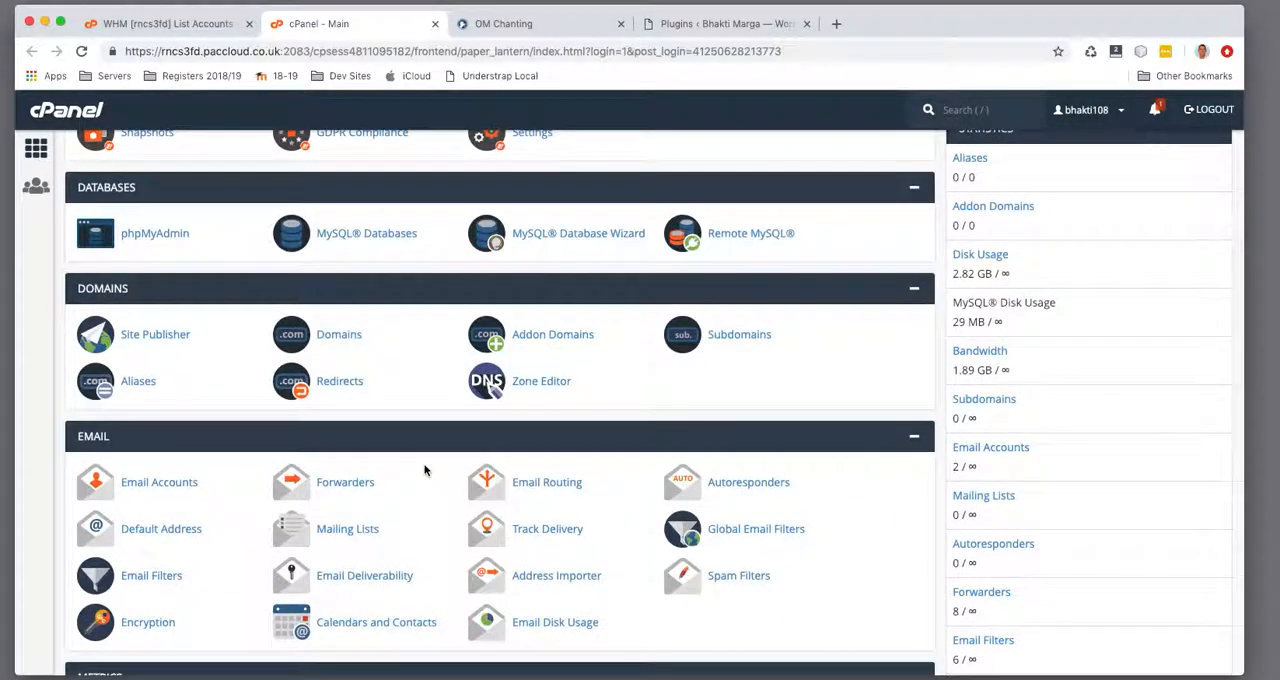
{"action": "scroll", "coordinate": [424, 468], "scroll_direction": "down", "scroll_amount": 3}
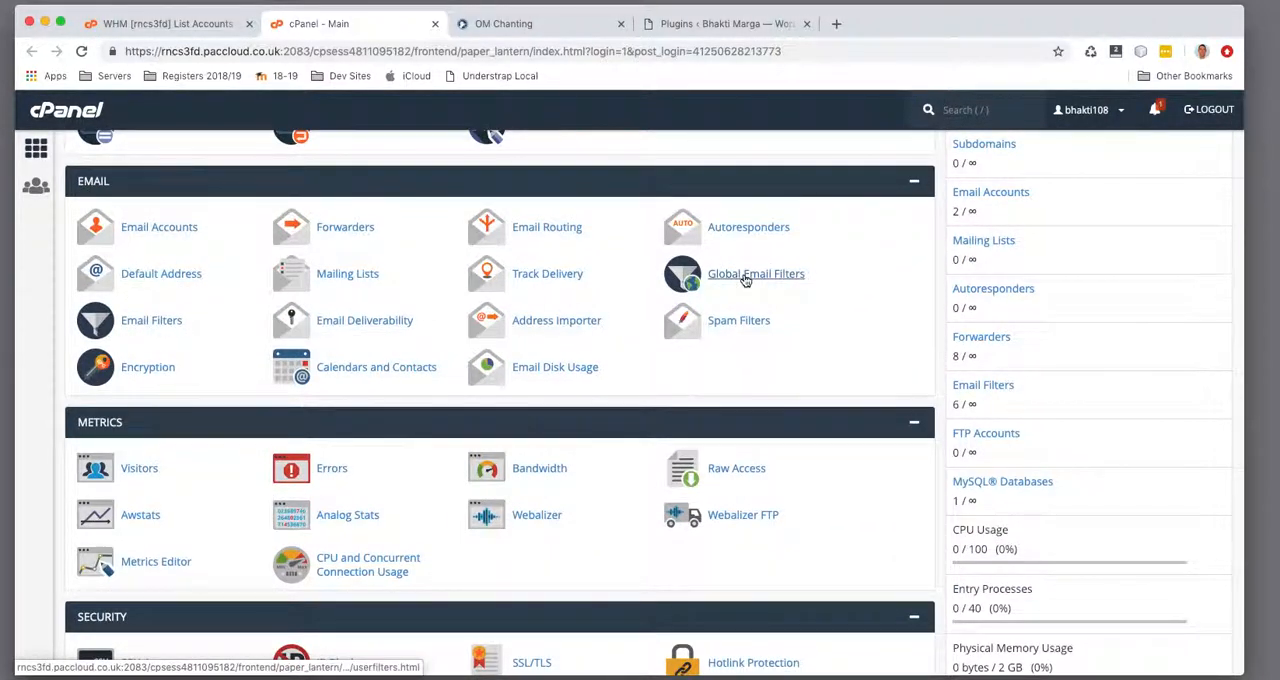
{"action": "left_click", "coordinate": [169, 229]}
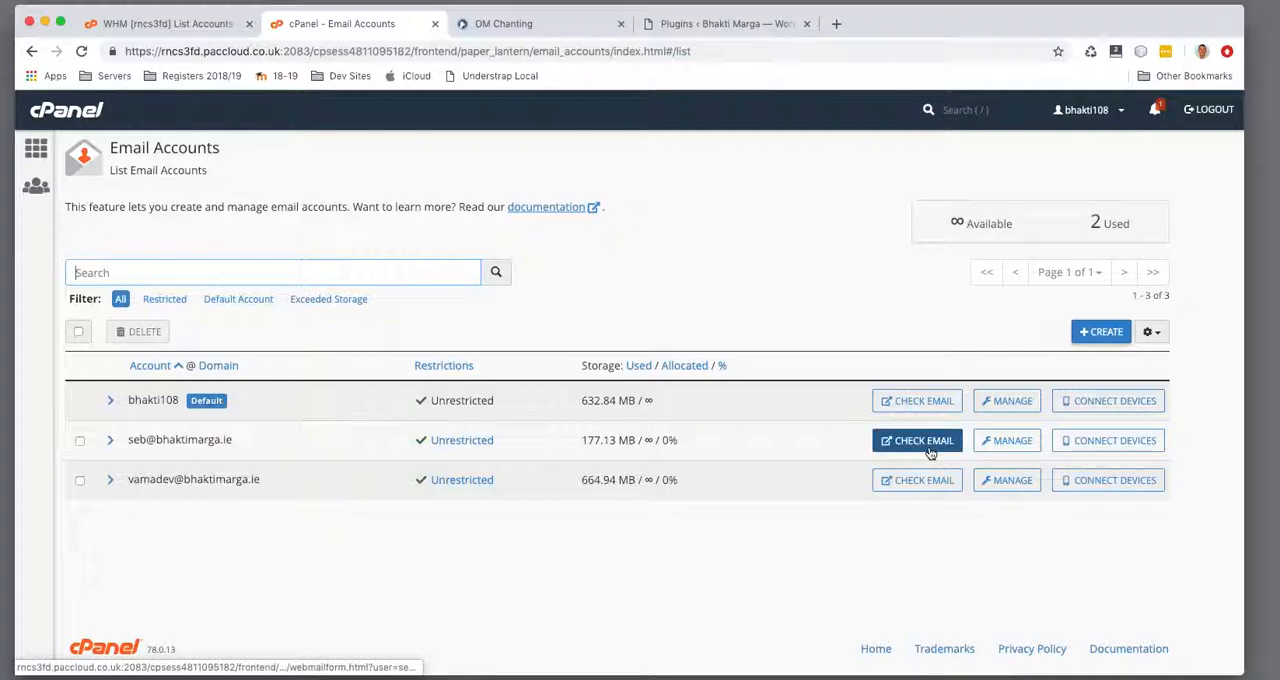
{"action": "left_click", "coordinate": [1004, 444]}
{"action": "scroll", "coordinate": [384, 484], "scroll_direction": "down", "scroll_amount": 2}
{"action": "scroll", "coordinate": [384, 484], "scroll_direction": "up", "scroll_amount": 2}
{"action": "scroll", "coordinate": [383, 485], "scroll_direction": "down", "scroll_amount": 6}
{"action": "scroll", "coordinate": [306, 411], "scroll_direction": "up", "scroll_amount": 6}
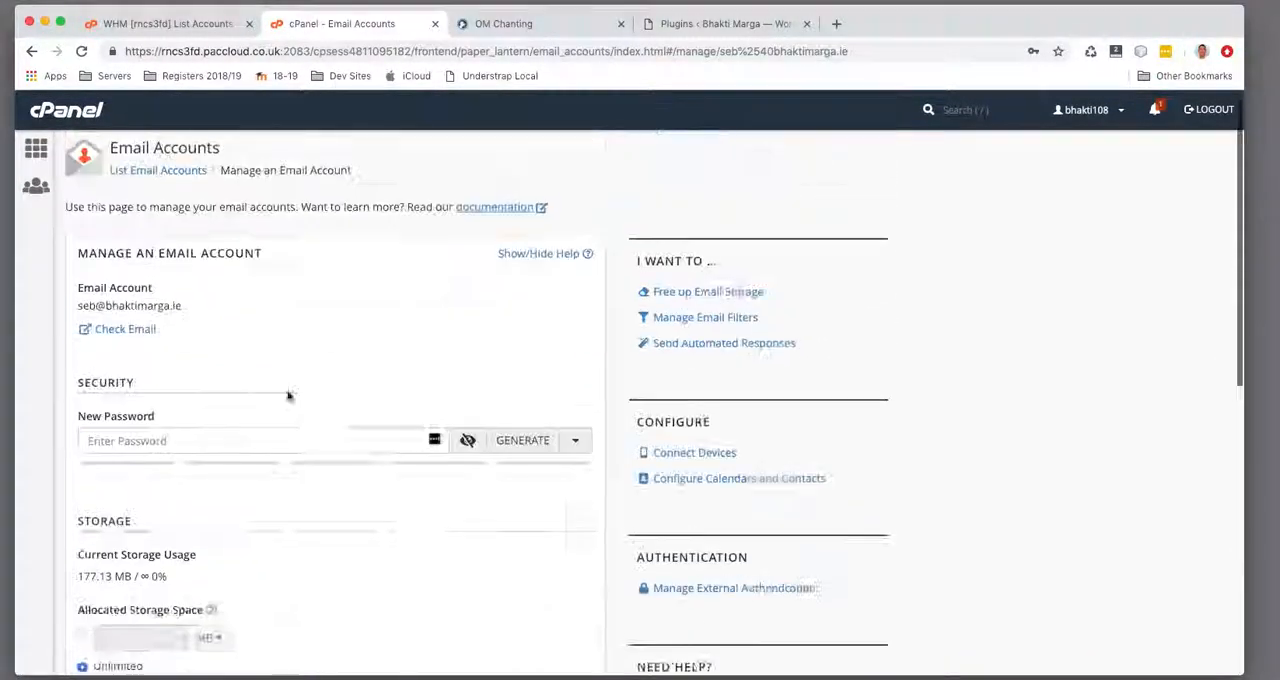
{"action": "left_click", "coordinate": [31, 50]}
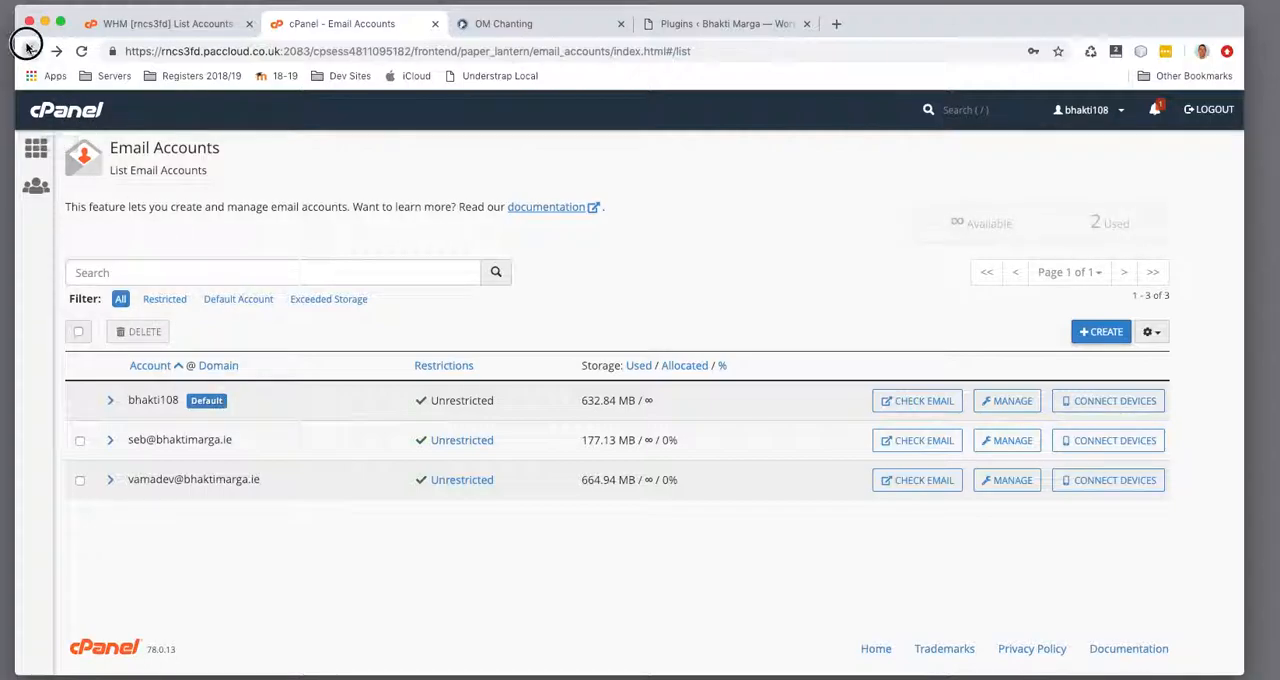
{"action": "left_click", "coordinate": [31, 50]}
Look over the accounts offered under Email Filters and return to the cPanel main page
{"action": "left_click", "coordinate": [140, 322]}
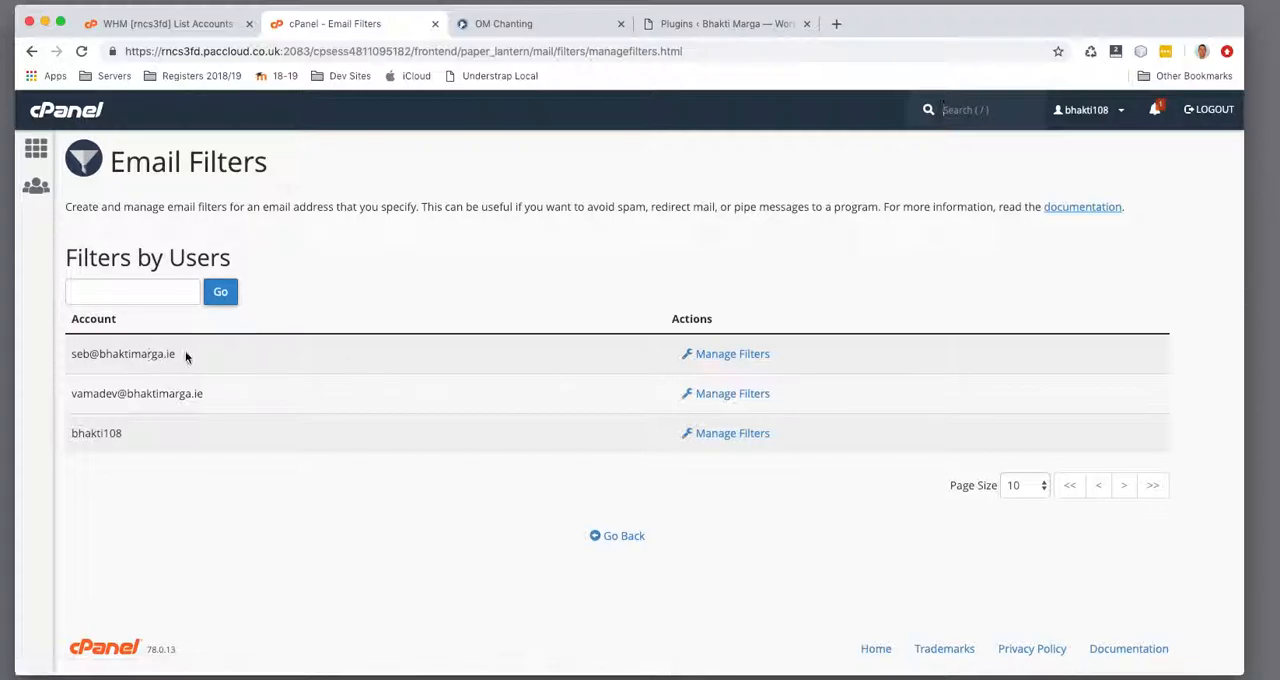
{"action": "left_click_drag", "start_coordinate": [224, 400], "coordinate": [63, 391]}
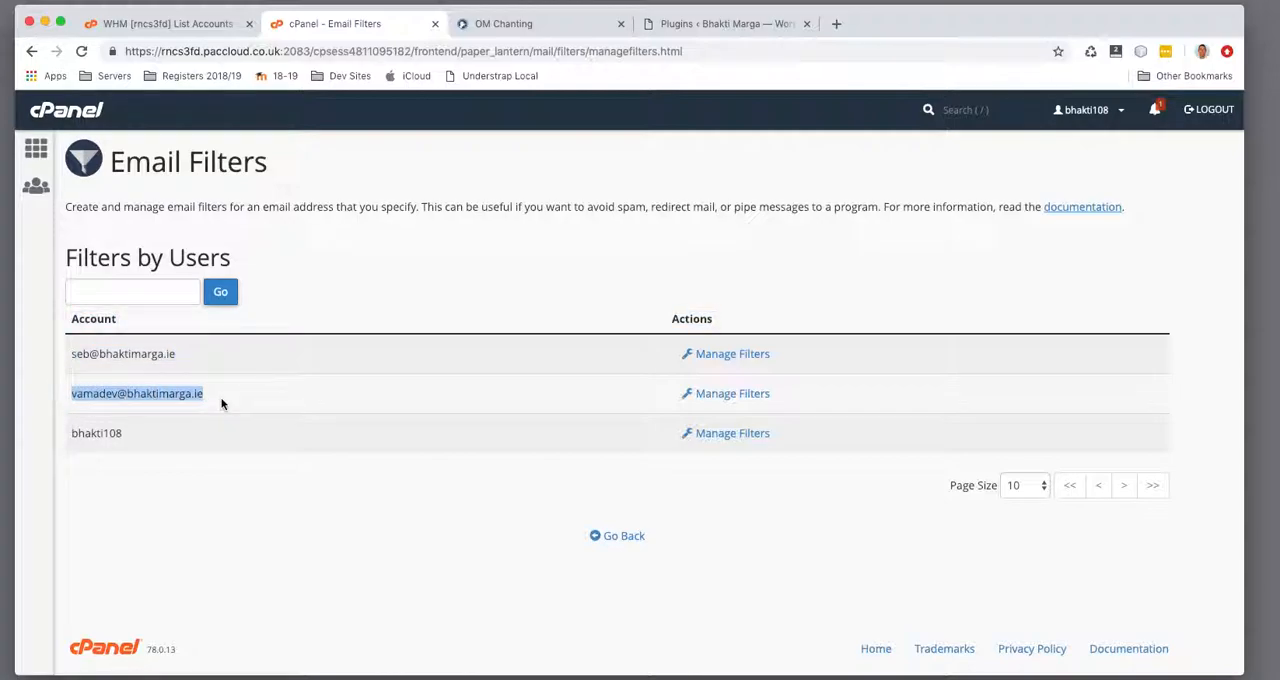
{"action": "left_click", "coordinate": [284, 403]}
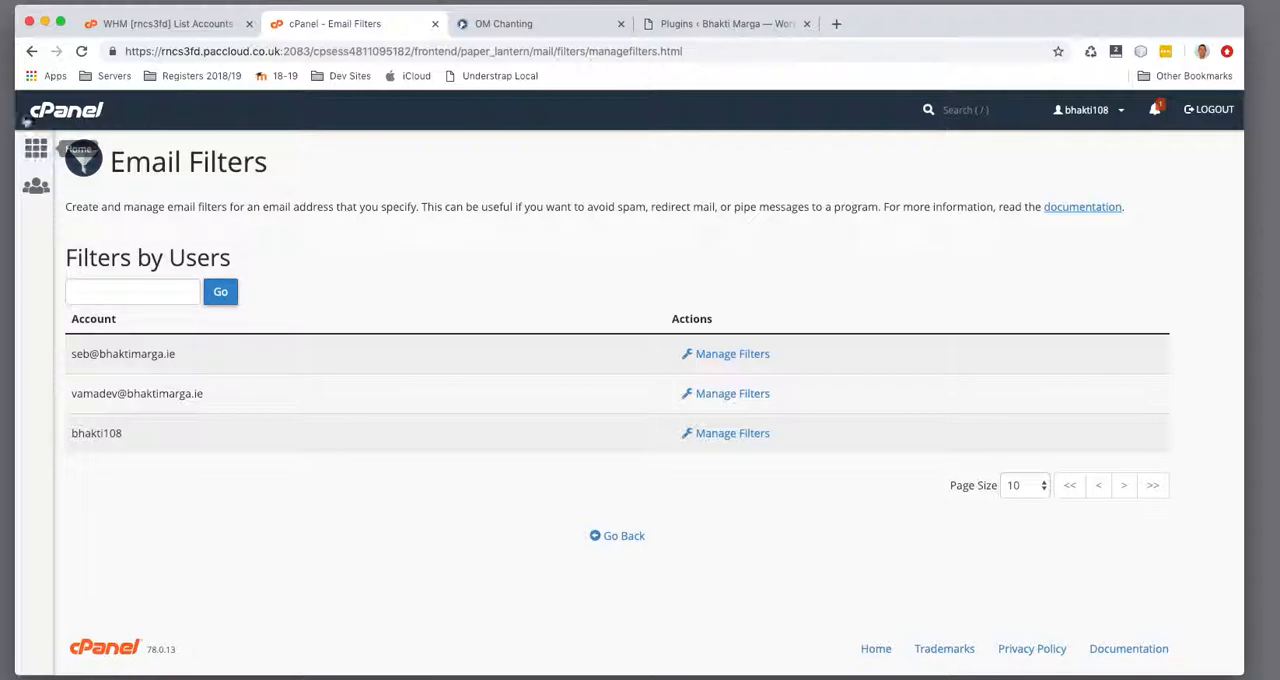
{"action": "left_click", "coordinate": [31, 51]}
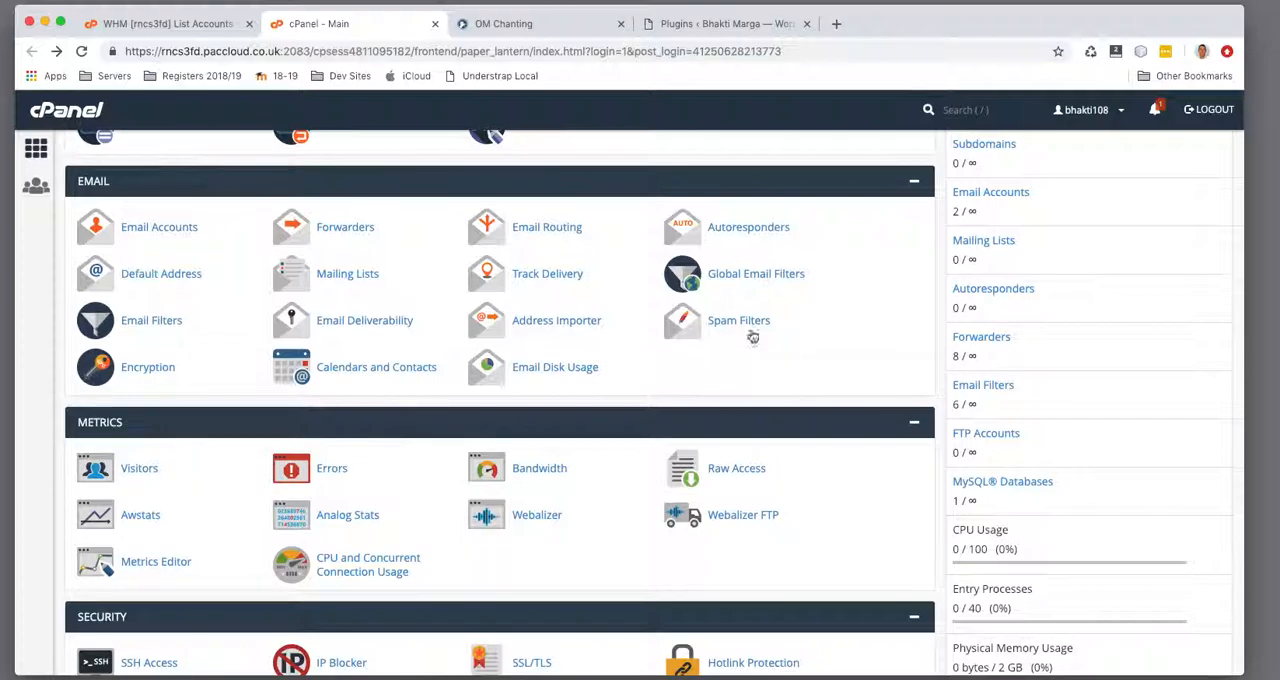
Review the current Global Email Filters for all mail on the account and return to the cPanel main page
{"action": "left_click", "coordinate": [748, 276]}
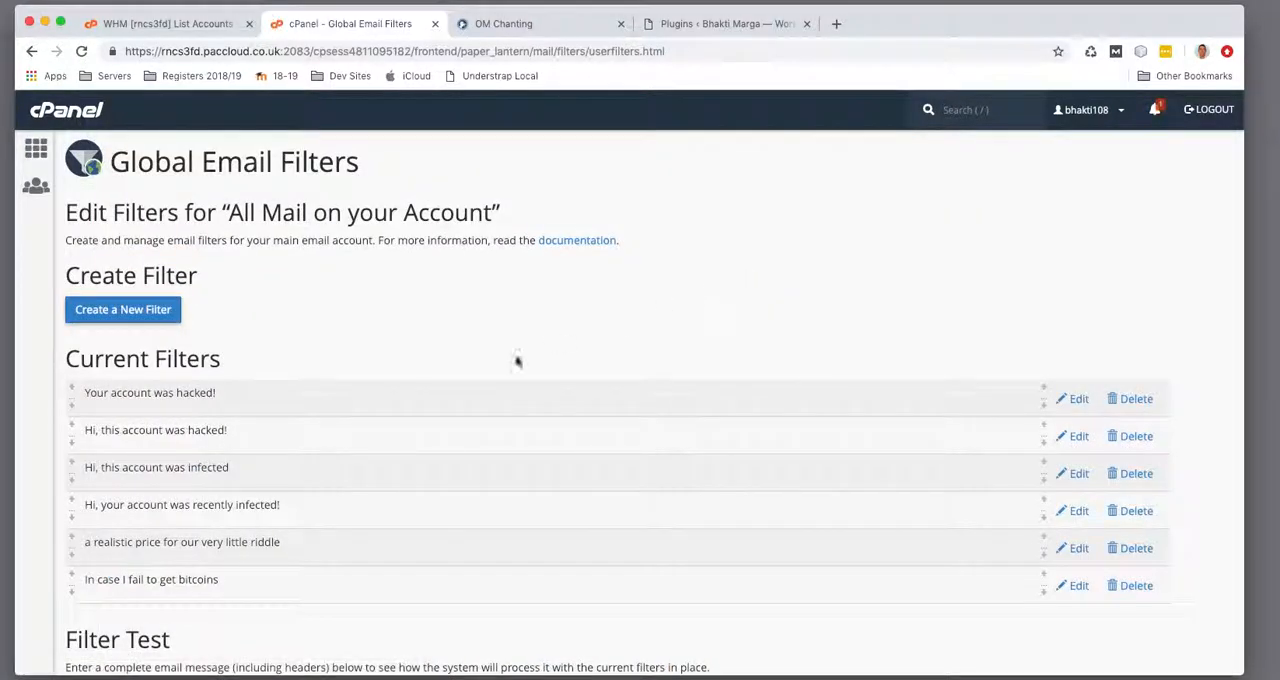
{"action": "scroll", "coordinate": [257, 500], "scroll_direction": "down", "scroll_amount": 2}
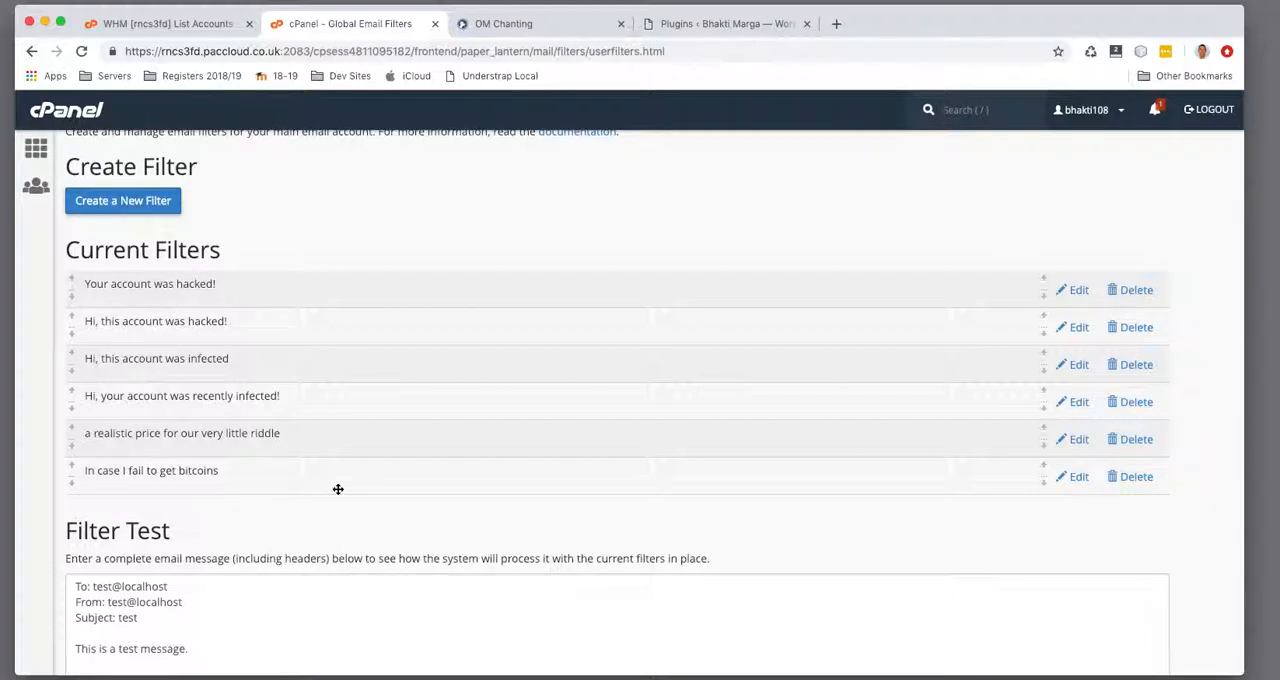
{"action": "scroll", "coordinate": [340, 389], "scroll_direction": "up", "scroll_amount": 2}
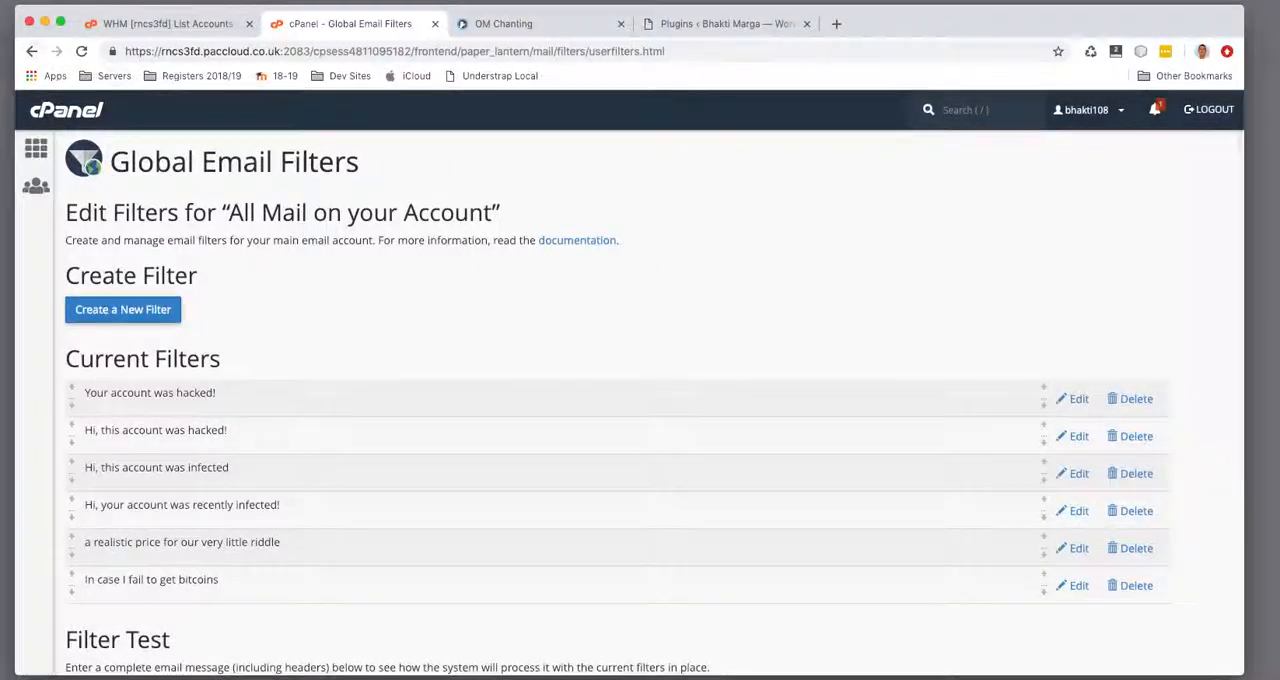
{"action": "left_click", "coordinate": [31, 53]}
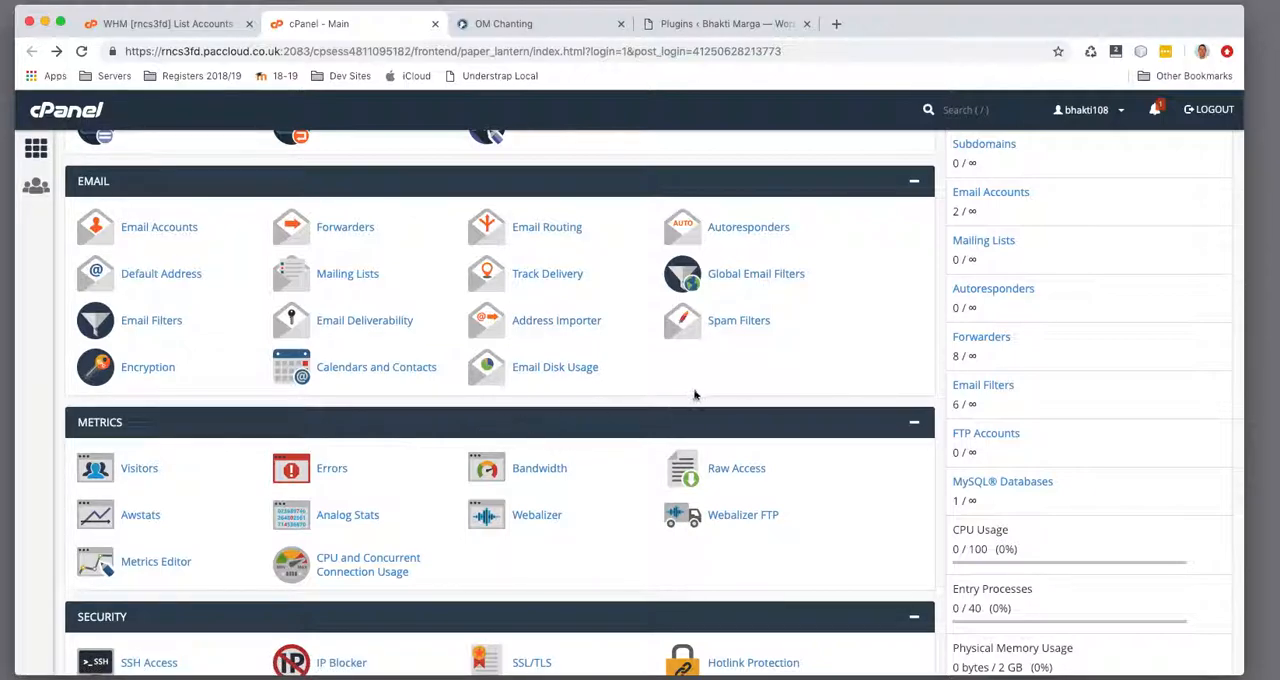
Enable automatic deletion of new spam in Spam Filters and return to the cPanel main page
{"action": "left_click", "coordinate": [748, 324]}
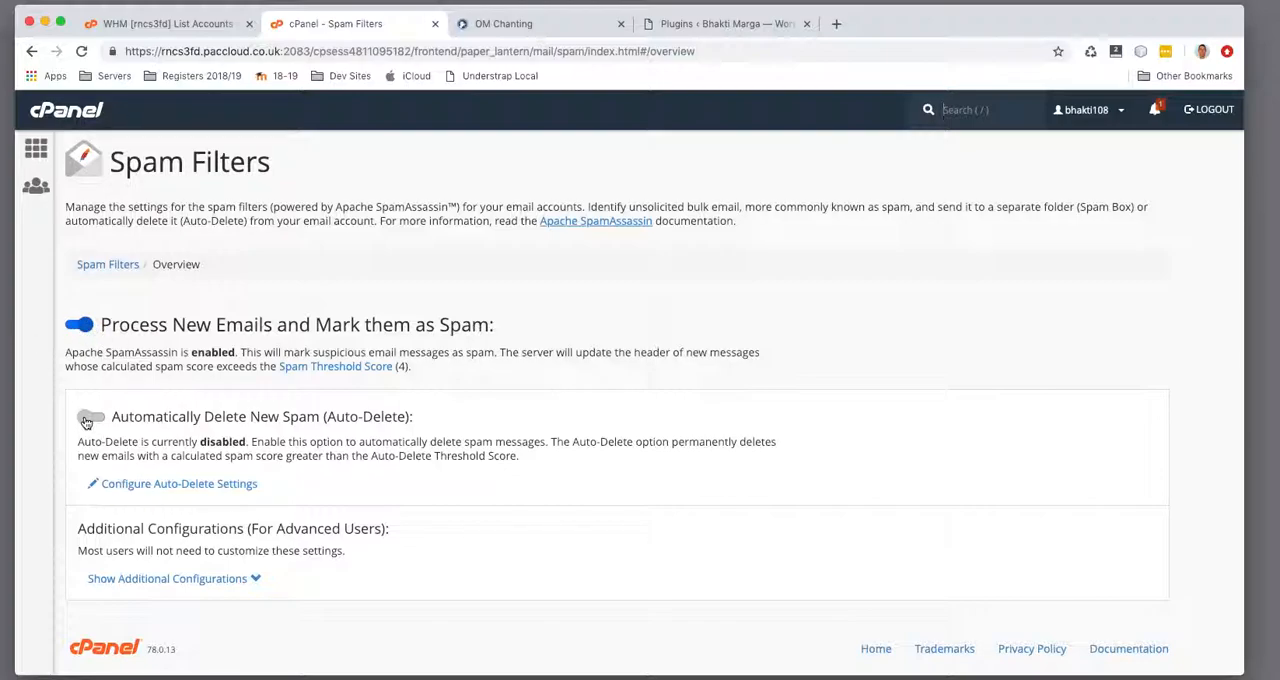
{"action": "key", "text": "super+Tab"}
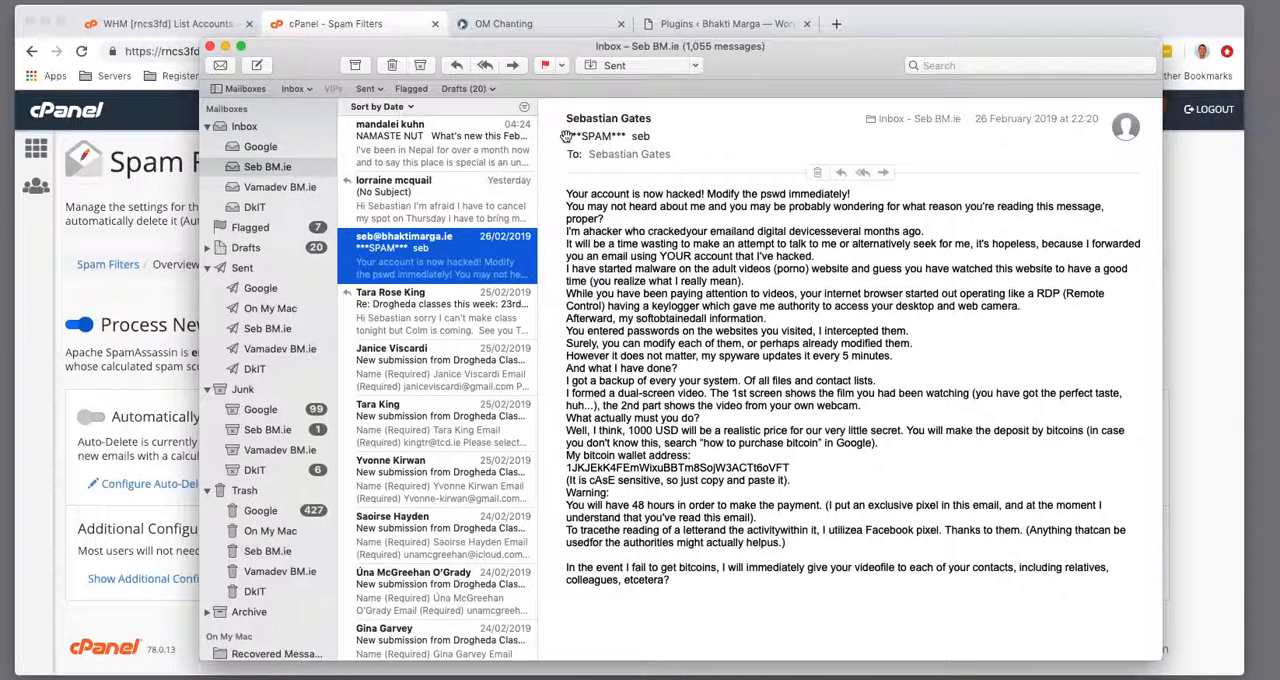
{"action": "left_click", "coordinate": [210, 46]}
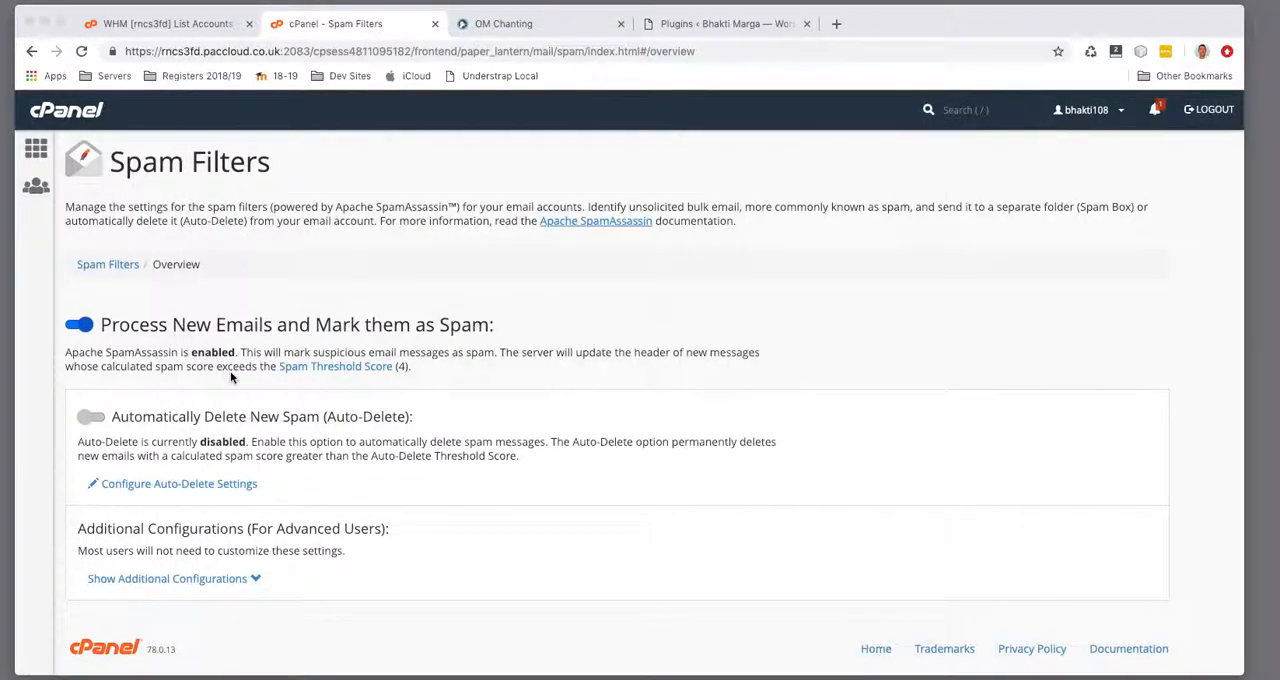
{"action": "left_click", "coordinate": [84, 420]}
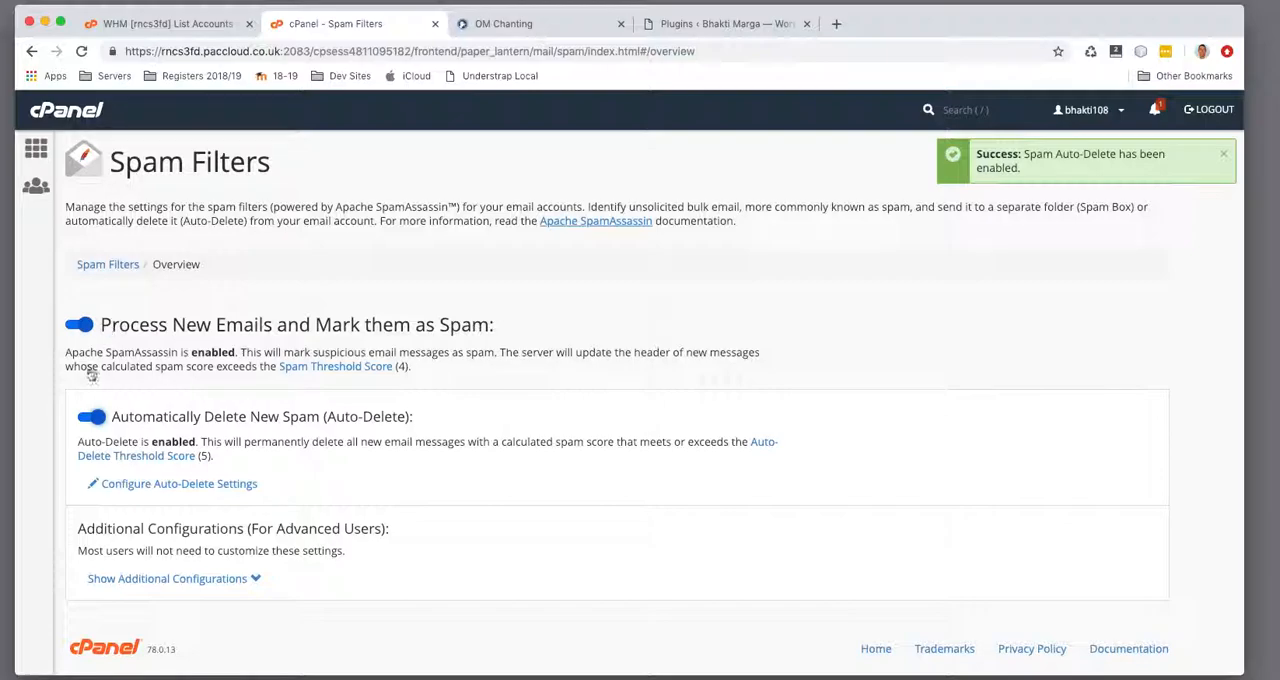
{"action": "left_click", "coordinate": [32, 54]}
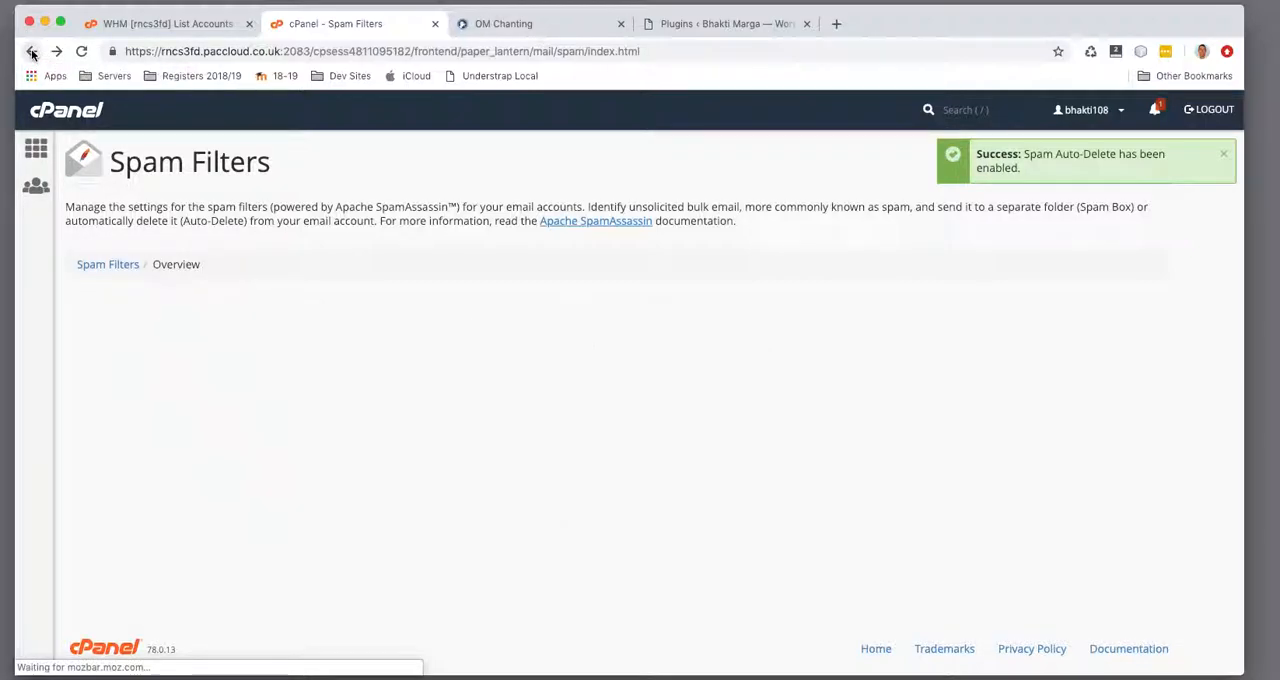
{"action": "left_click", "coordinate": [32, 54]}
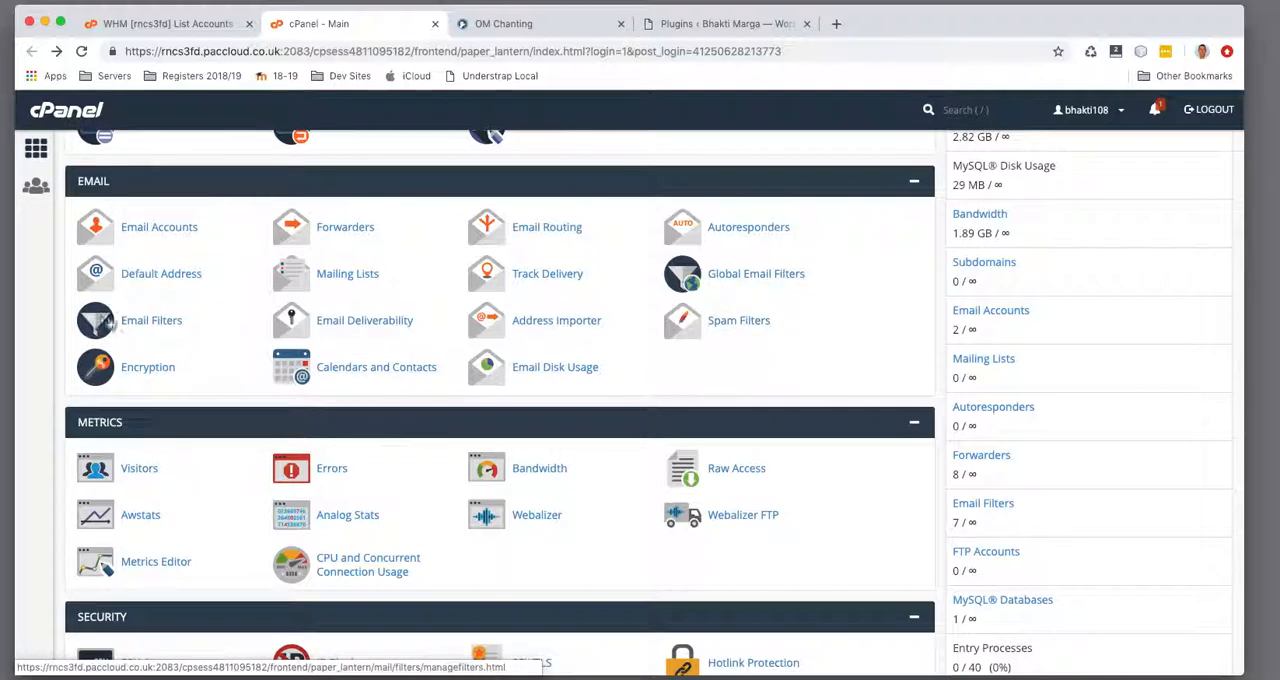
Examine the opening phrases of the 26 February spam email in Mail as possible filter text and return to cPanel
{"action": "left_click", "coordinate": [430, 677]}
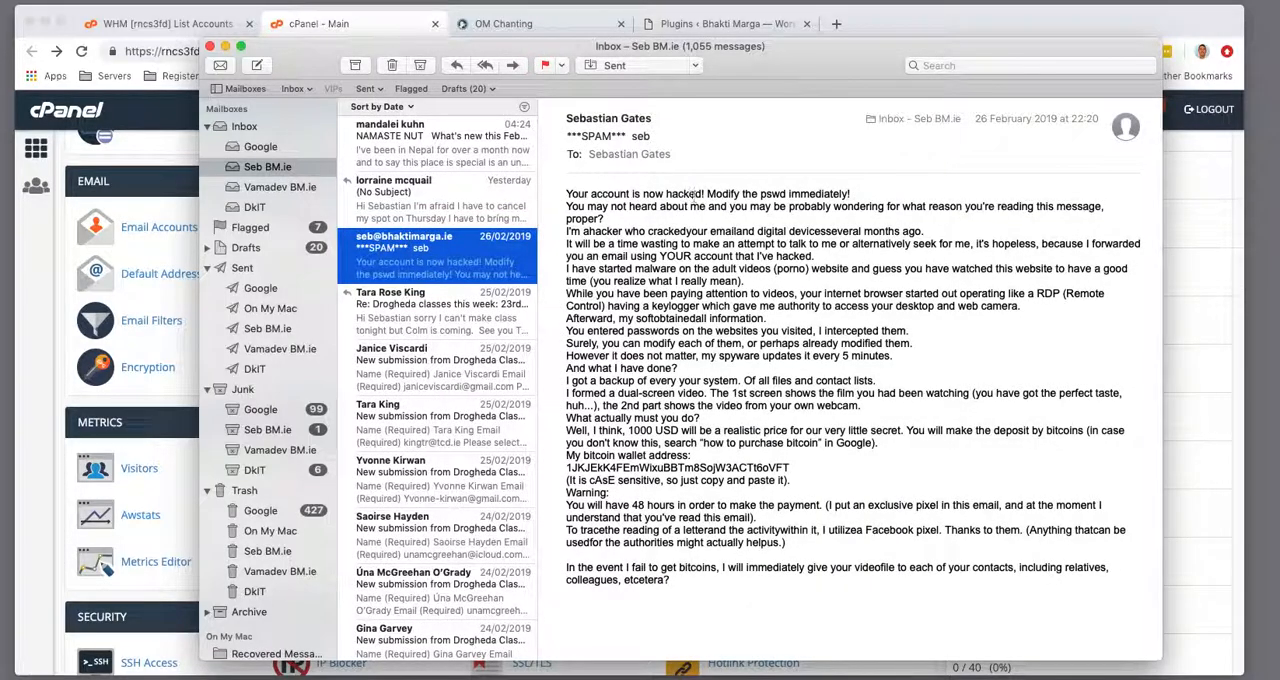
{"action": "left_click_drag", "start_coordinate": [706, 194], "coordinate": [563, 195]}
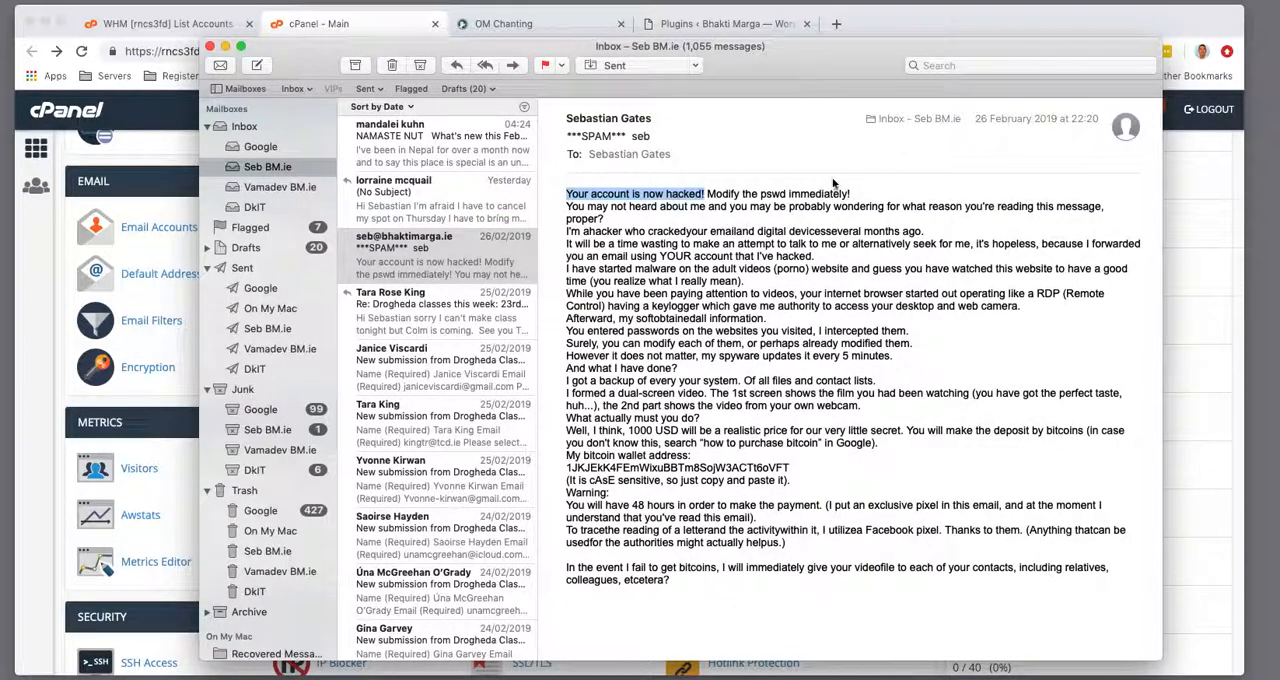
{"action": "left_click_drag", "start_coordinate": [872, 199], "coordinate": [708, 196]}
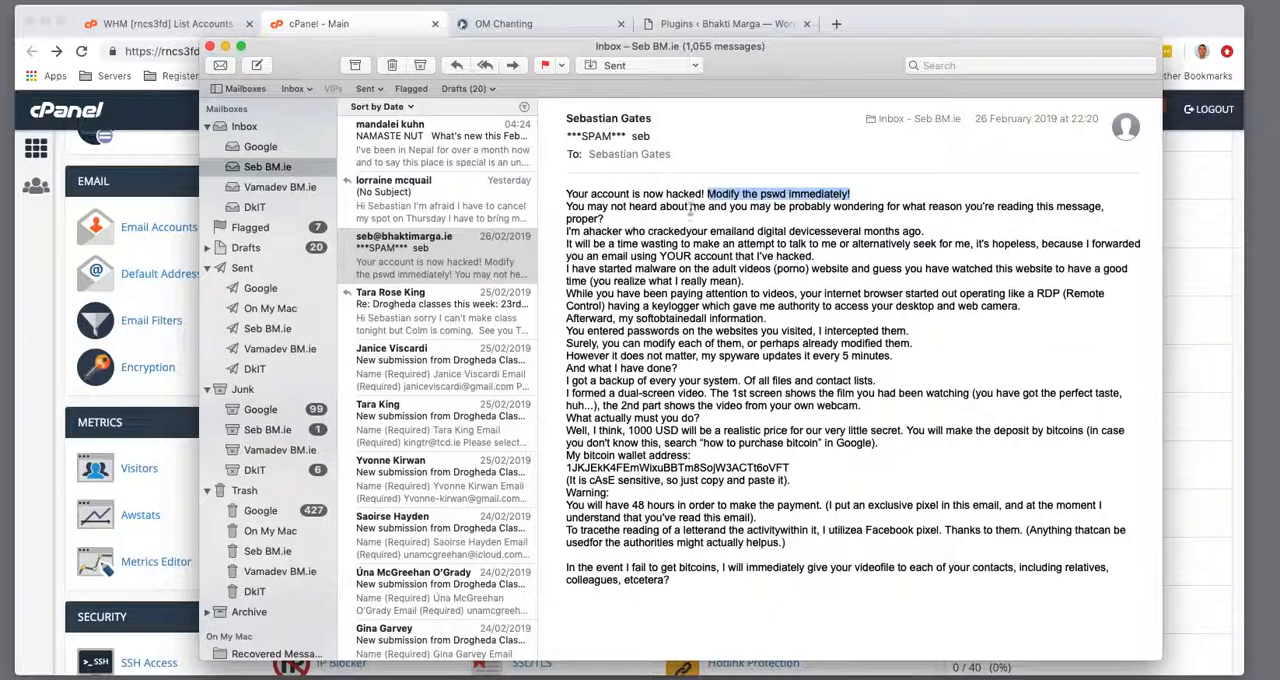
{"action": "left_click", "coordinate": [68, 233]}
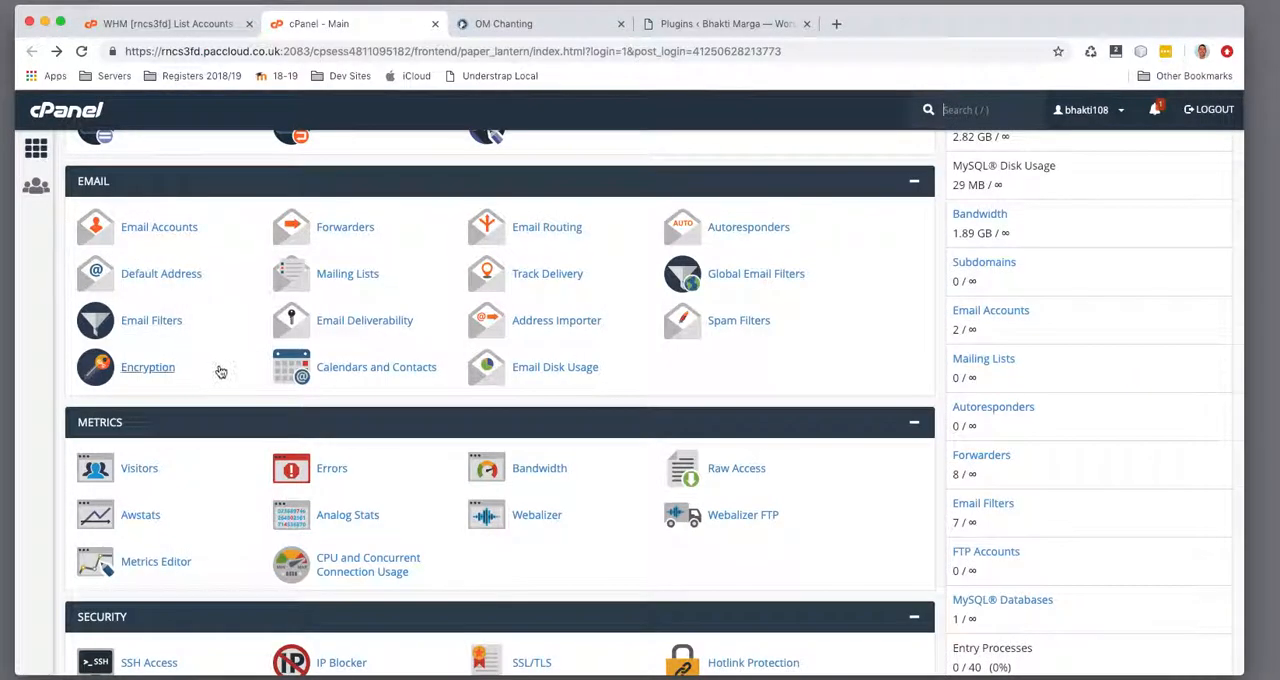
Start a new Global Email Filter for all mail and review the match conditions offered for its rule
{"action": "left_click", "coordinate": [767, 280]}
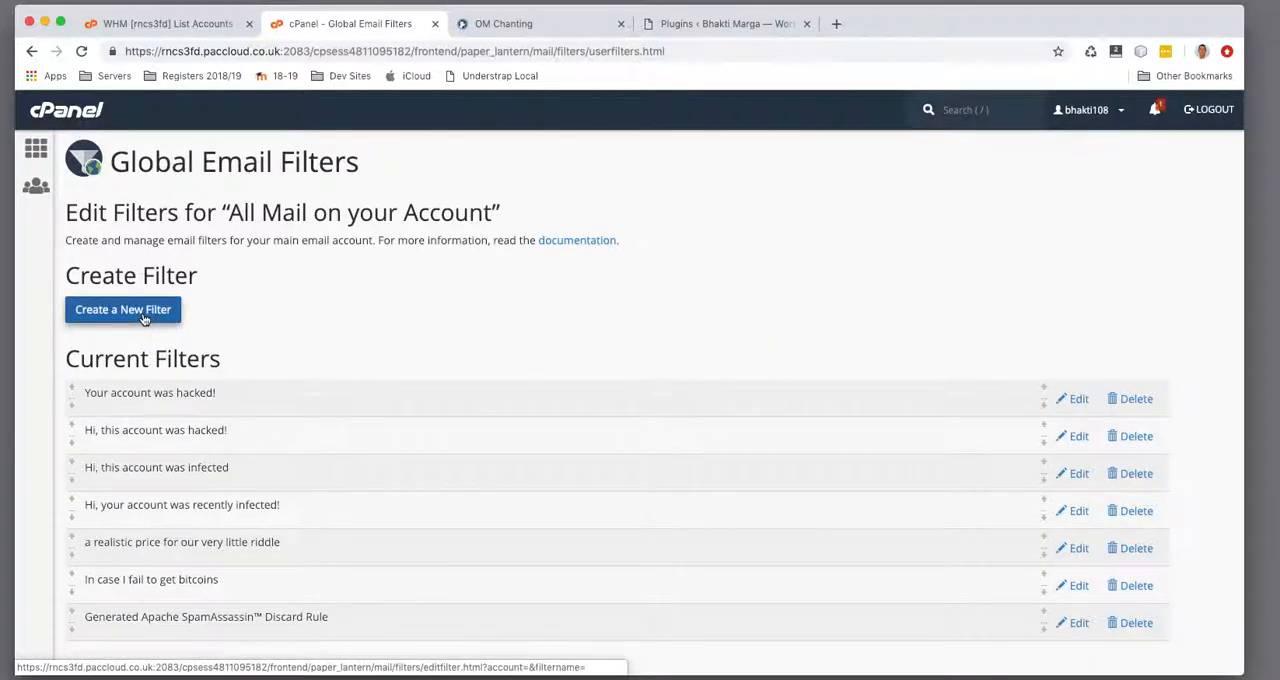
{"action": "left_click", "coordinate": [143, 317]}
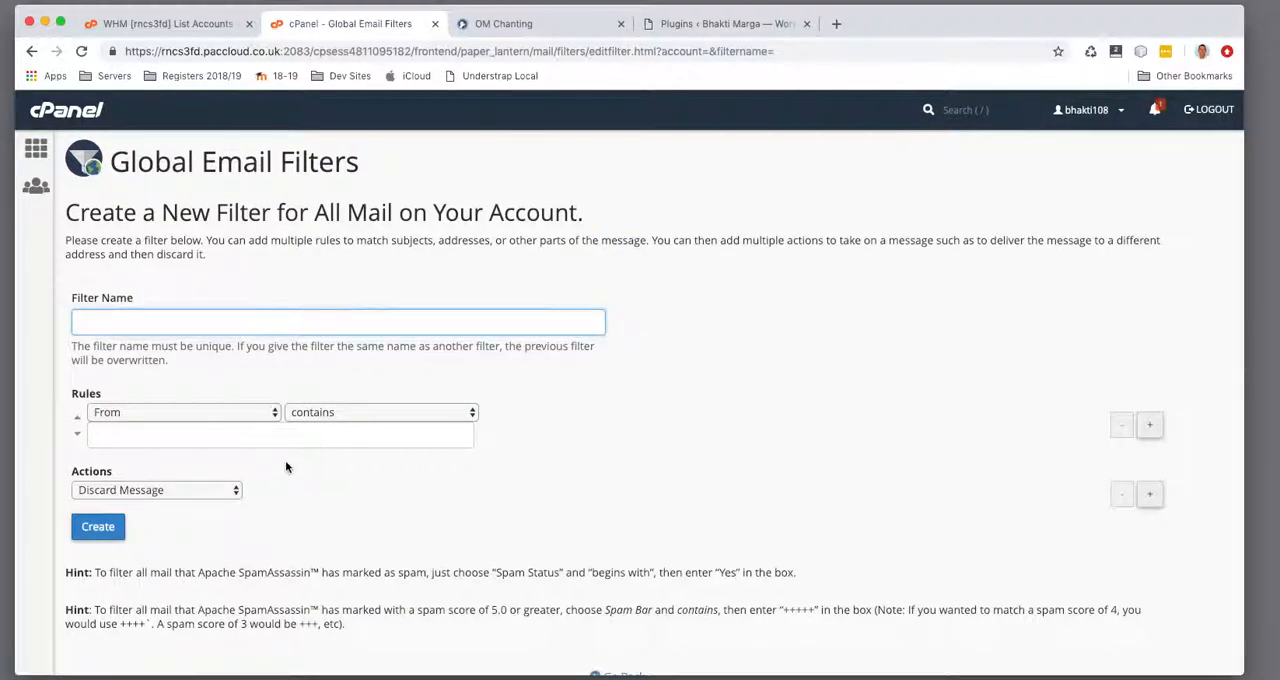
{"action": "left_click", "coordinate": [771, 45]}
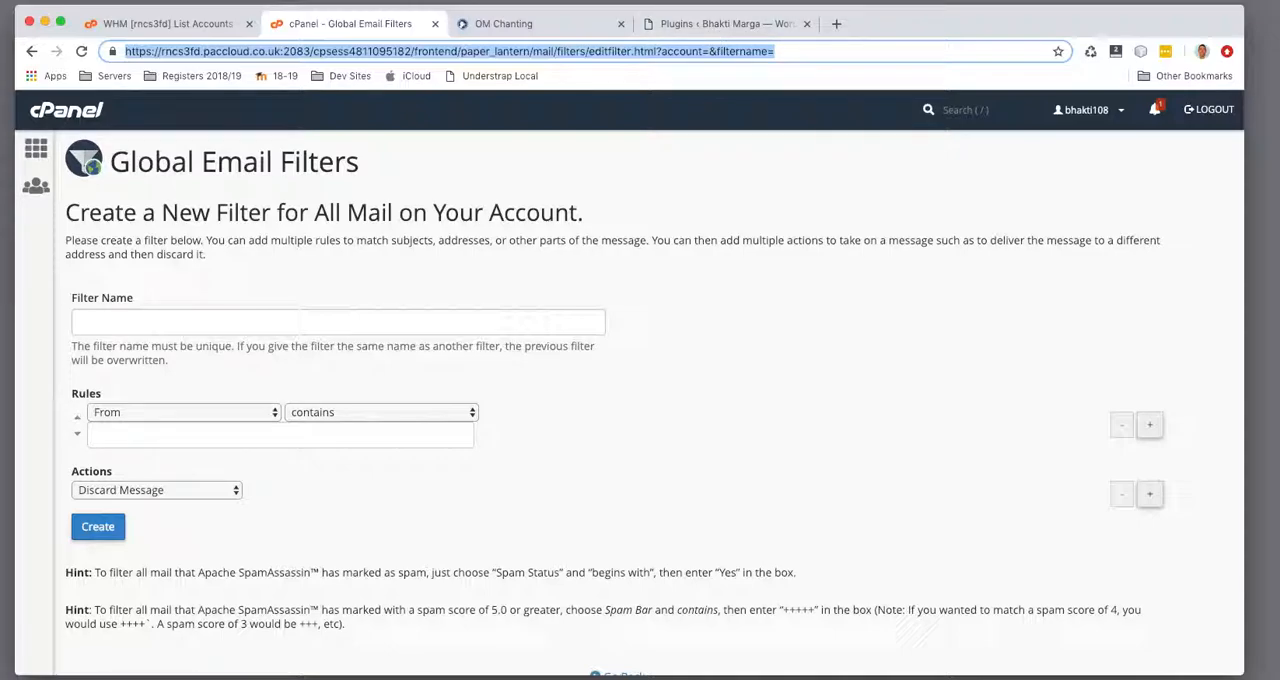
{"action": "key", "text": "super+Tab"}
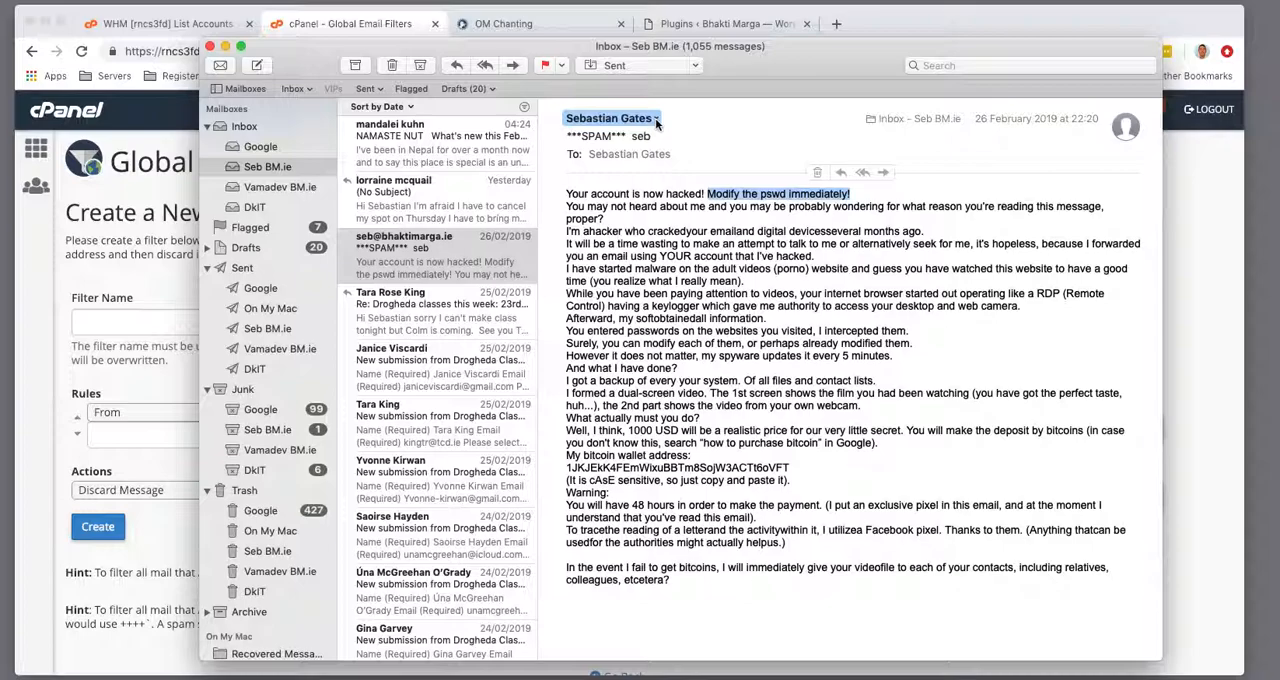
{"action": "left_click", "coordinate": [118, 385]}
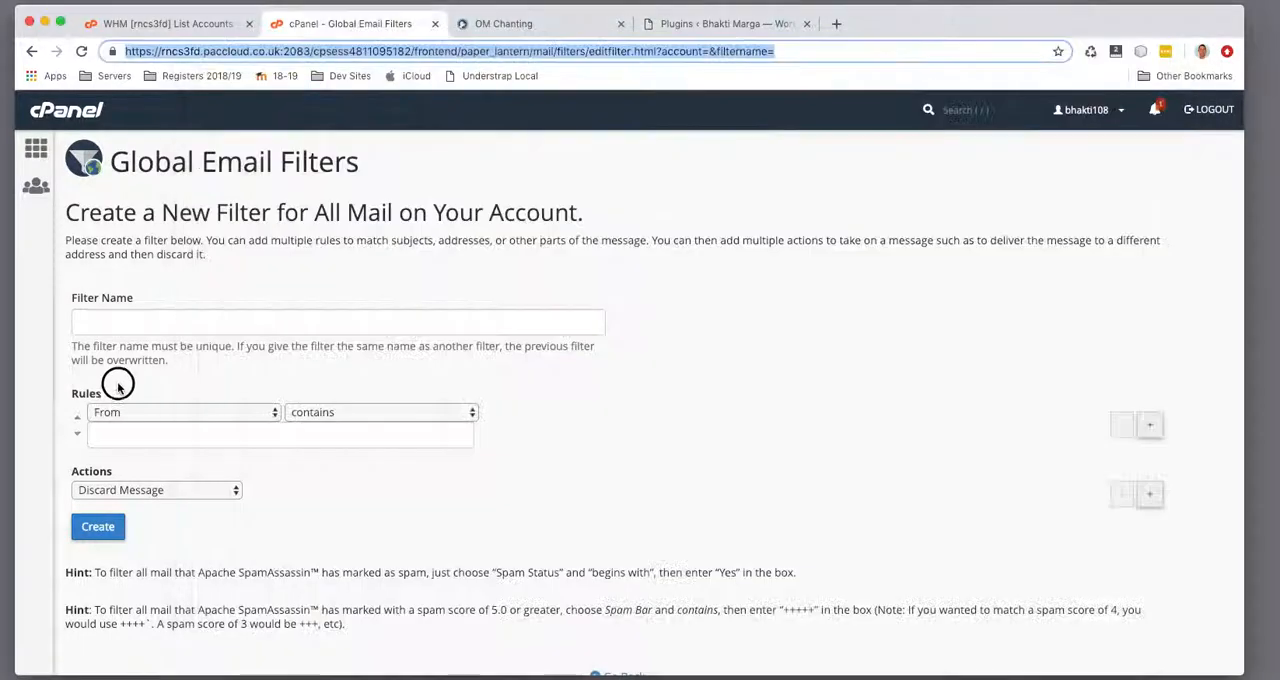
{"action": "left_click", "coordinate": [387, 412]}
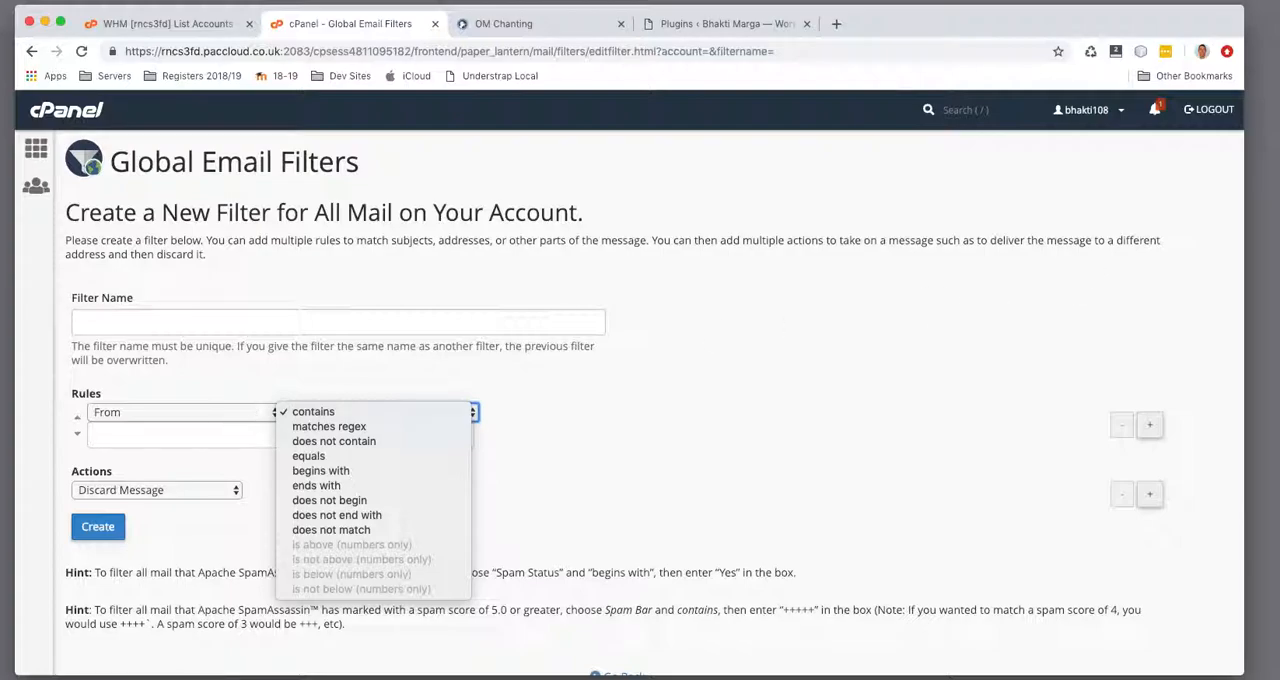
Check the sender address of the 26 February spam email in Mail and compare its wording with the 24 February spam email
{"action": "key", "text": "super+Tab"}
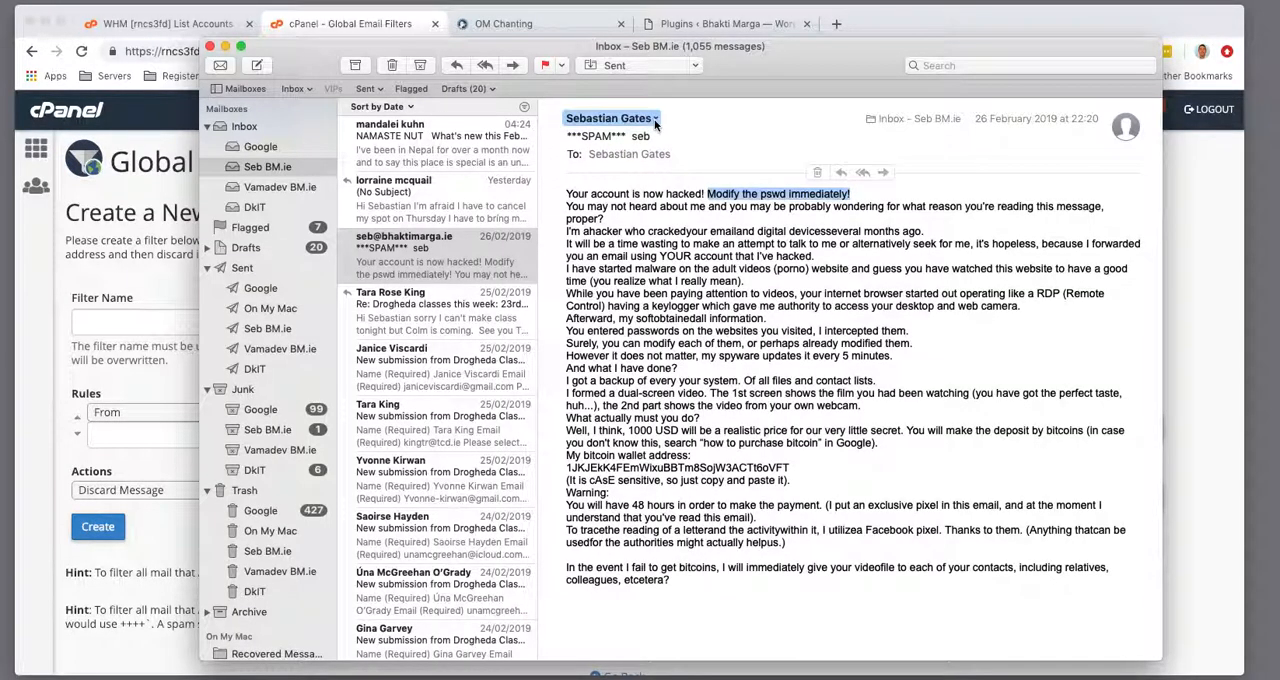
{"action": "left_click", "coordinate": [656, 121]}
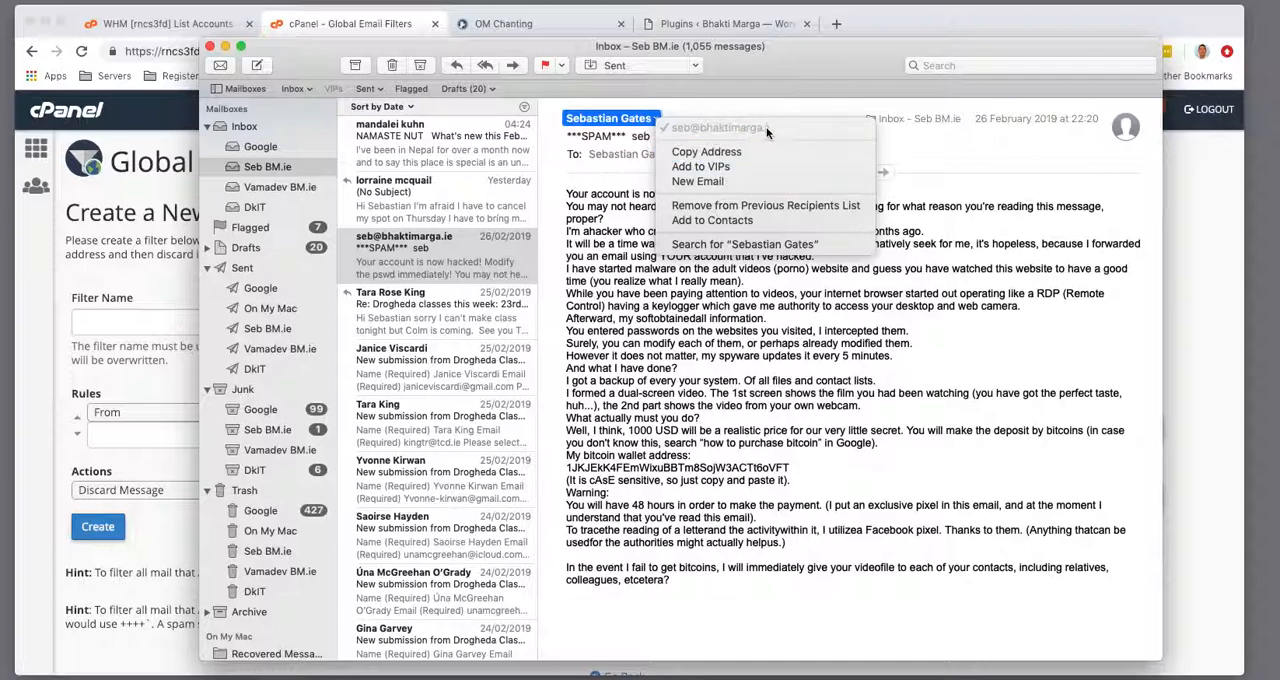
{"action": "left_click", "coordinate": [686, 331]}
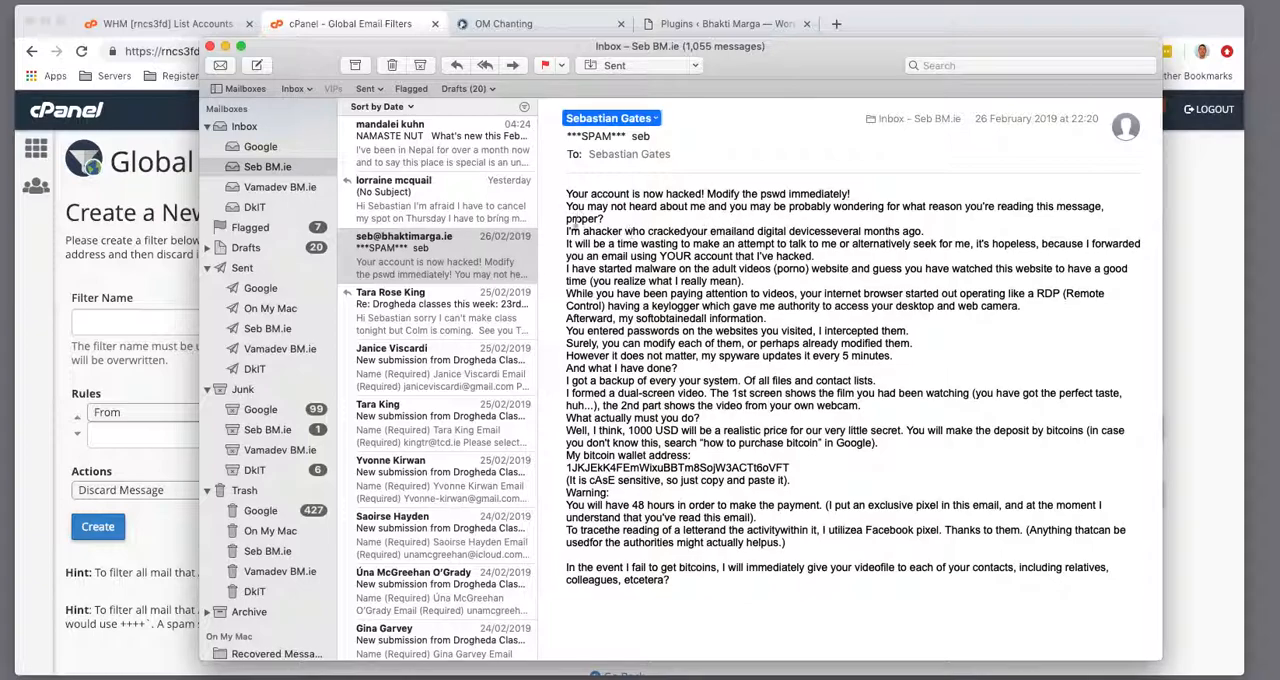
{"action": "scroll", "coordinate": [458, 494], "scroll_direction": "down", "scroll_amount": 8}
{"action": "left_click", "coordinate": [441, 425]}
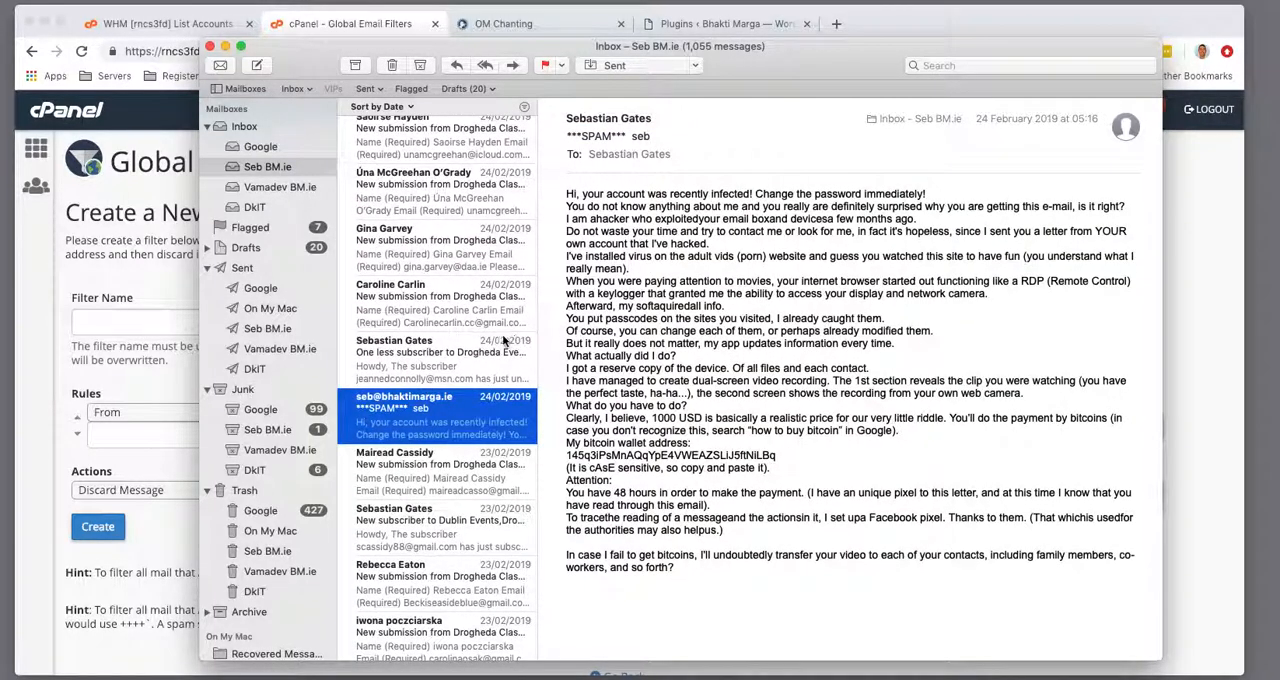
{"action": "scroll", "coordinate": [440, 300], "scroll_direction": "up", "scroll_amount": 6}
{"action": "left_click", "coordinate": [420, 146]}
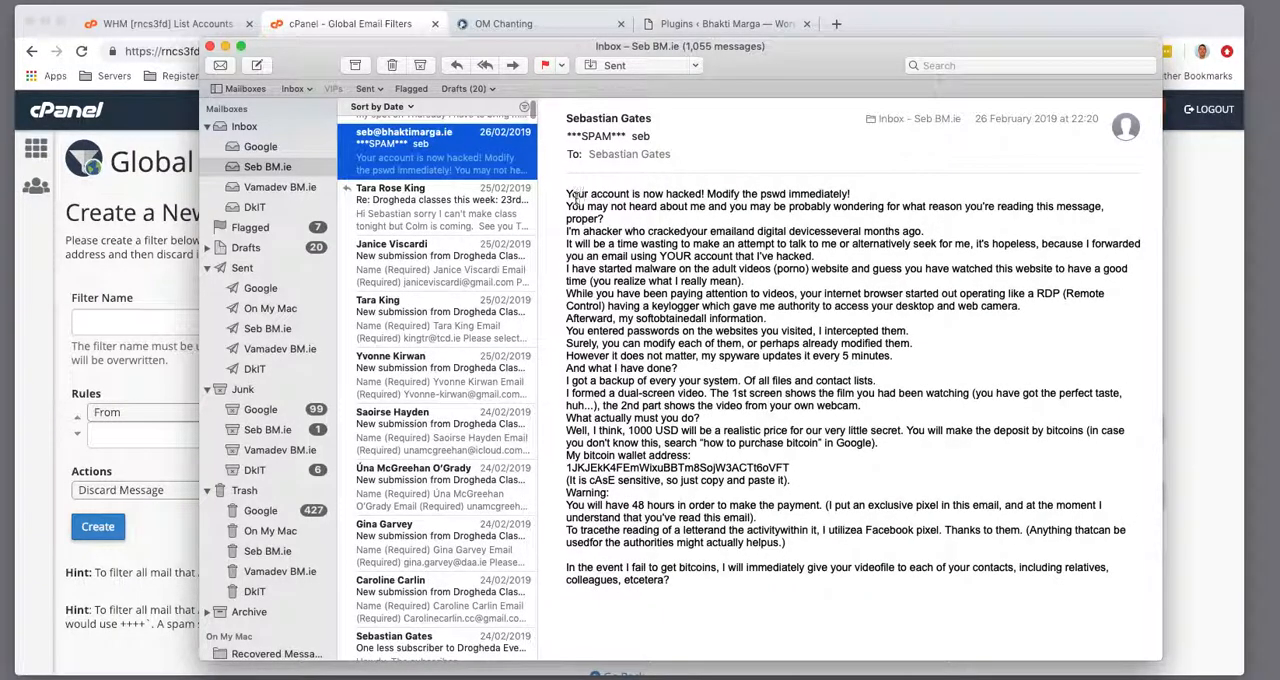
Copy the phrase "In the event I fail to get bitcoins" from the 26 February spam email and use it as the new filter's name
{"action": "left_click_drag", "start_coordinate": [705, 194], "coordinate": [566, 195]}
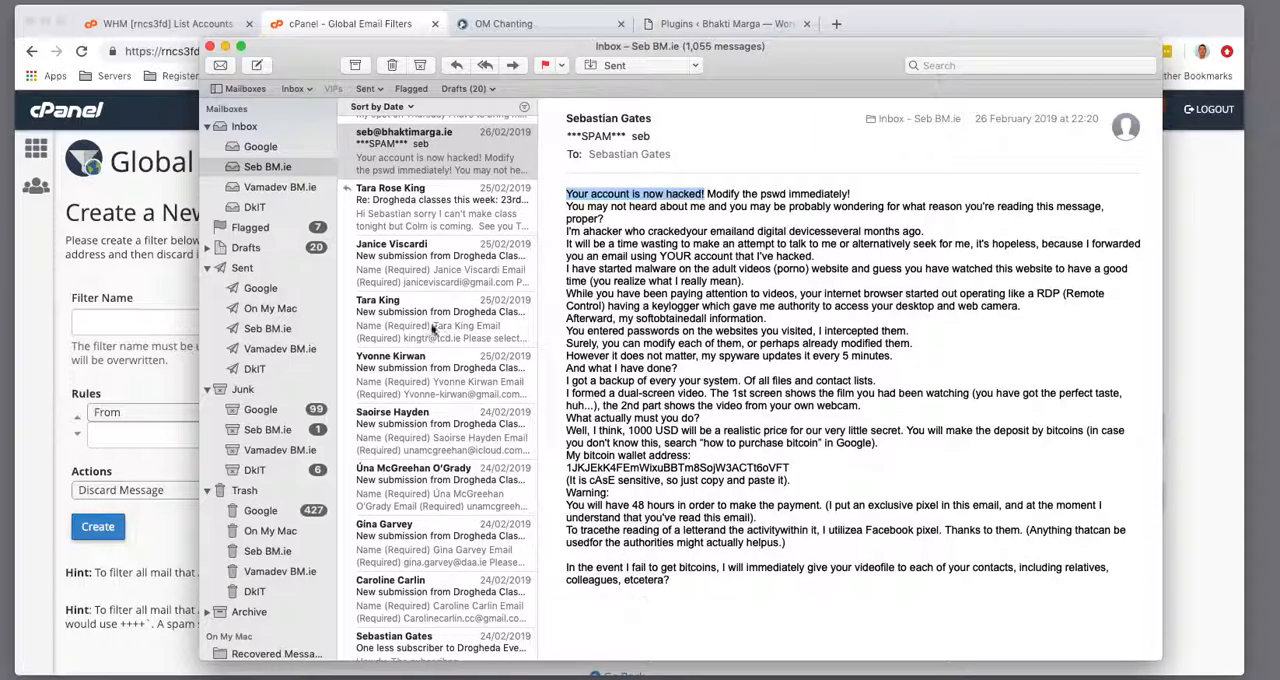
{"action": "scroll", "coordinate": [420, 276], "scroll_direction": "up", "scroll_amount": 2}
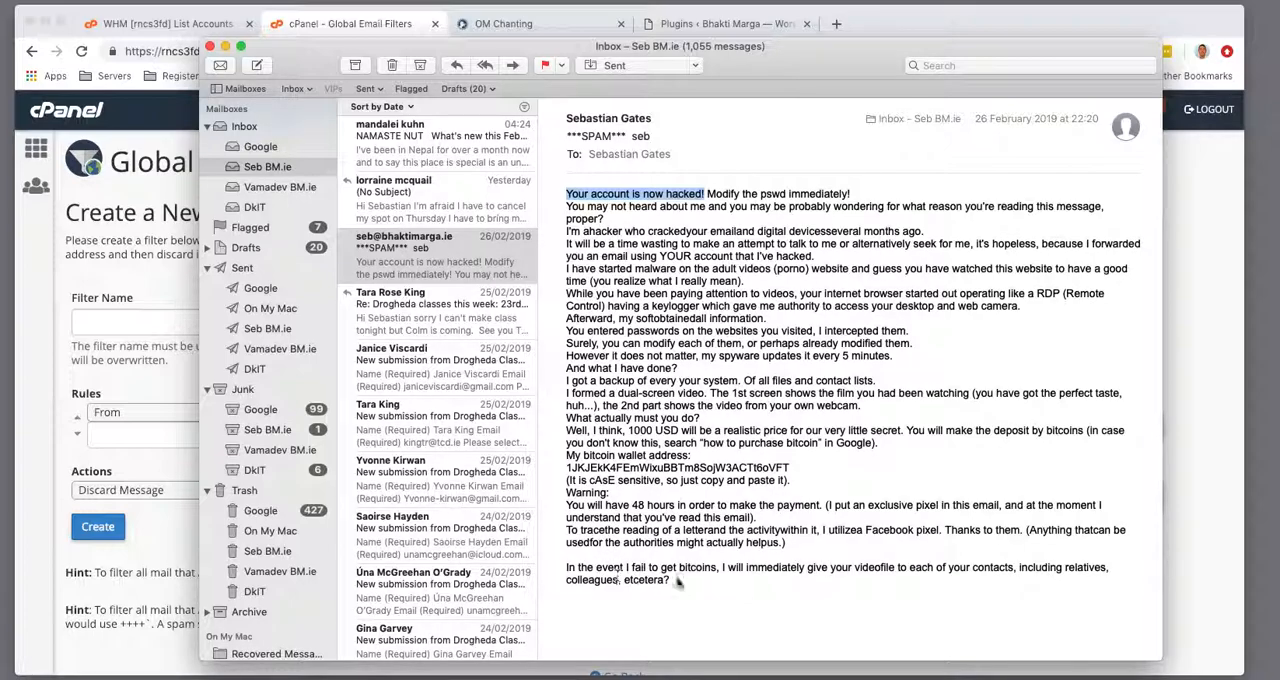
{"action": "left_click_drag", "start_coordinate": [720, 567], "coordinate": [566, 572]}
{"action": "key", "text": "super+c"}
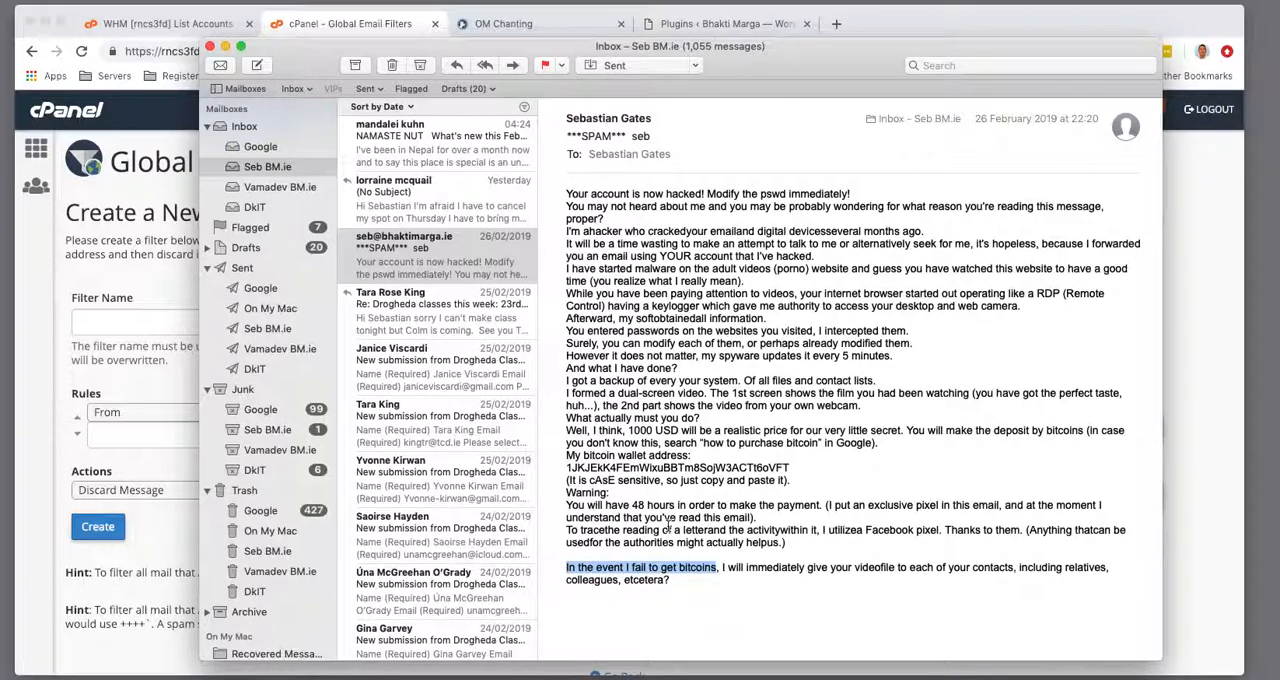
{"action": "left_click", "coordinate": [66, 320]}
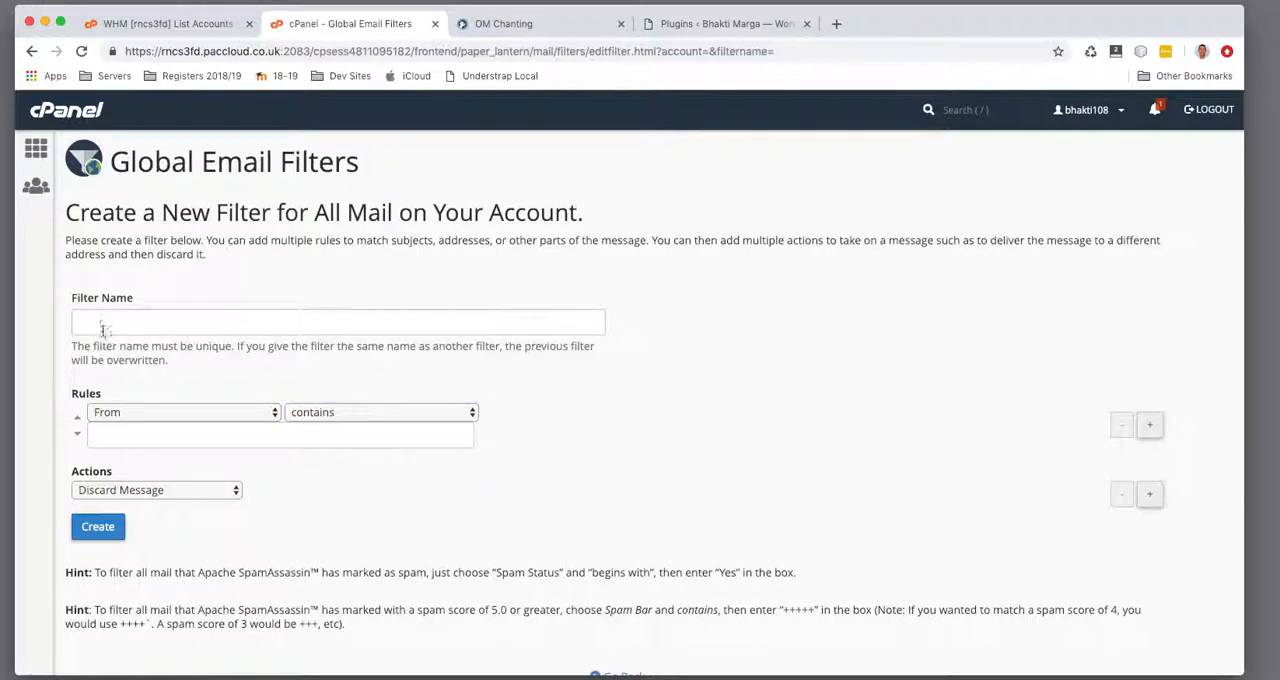
{"action": "left_click", "coordinate": [100, 323]}
{"action": "key", "text": "super+v"}
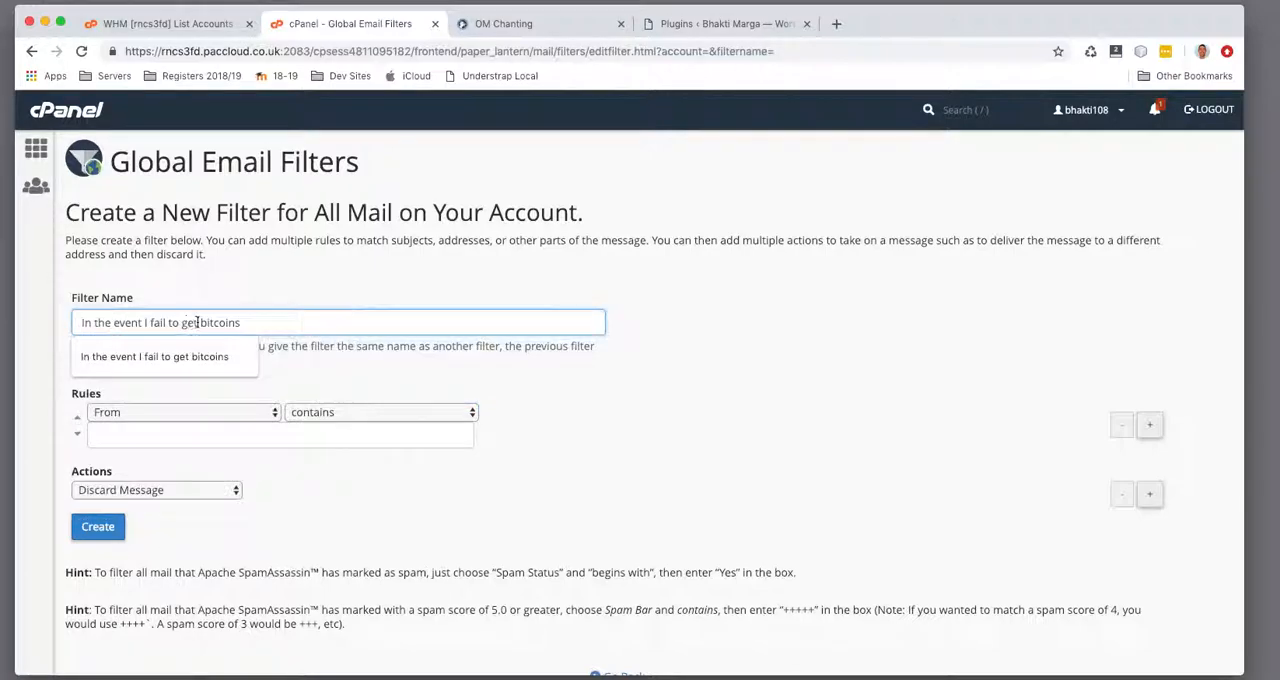
Create the filter with a rule matching Body contains "In the event I fail to get bitcoins" and Discard Message, and return to the filters list
{"action": "left_click", "coordinate": [214, 417]}
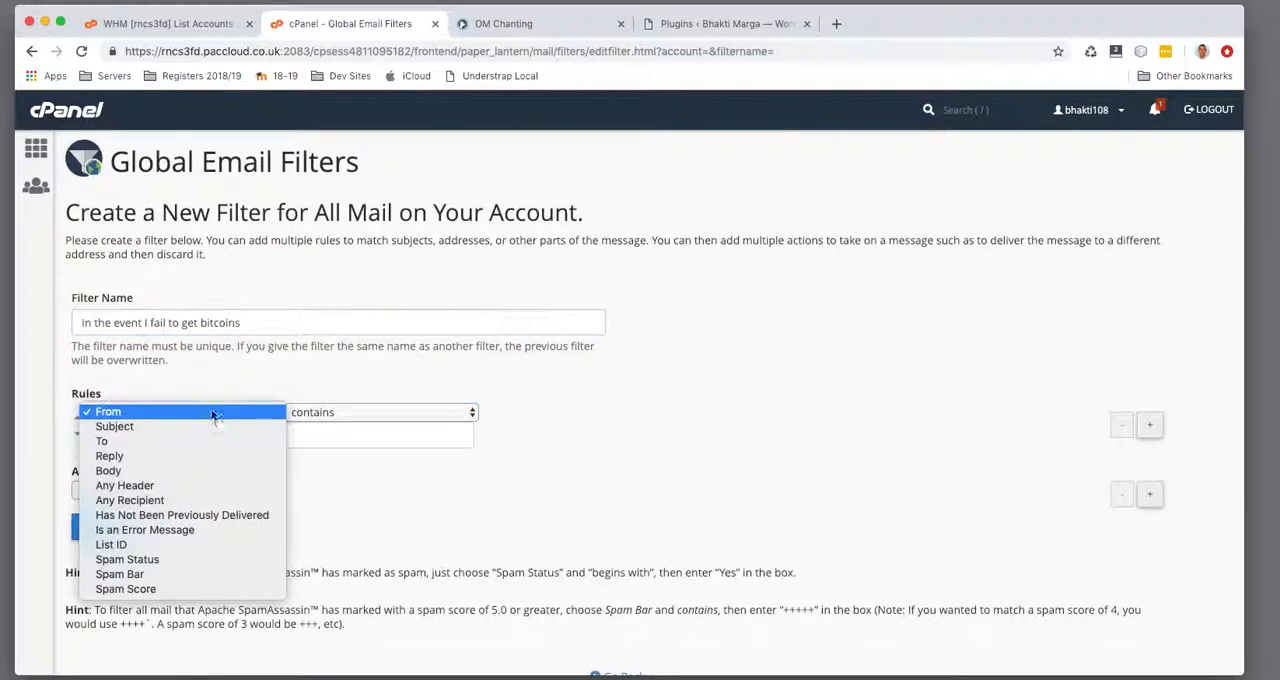
{"action": "left_click", "coordinate": [202, 469]}
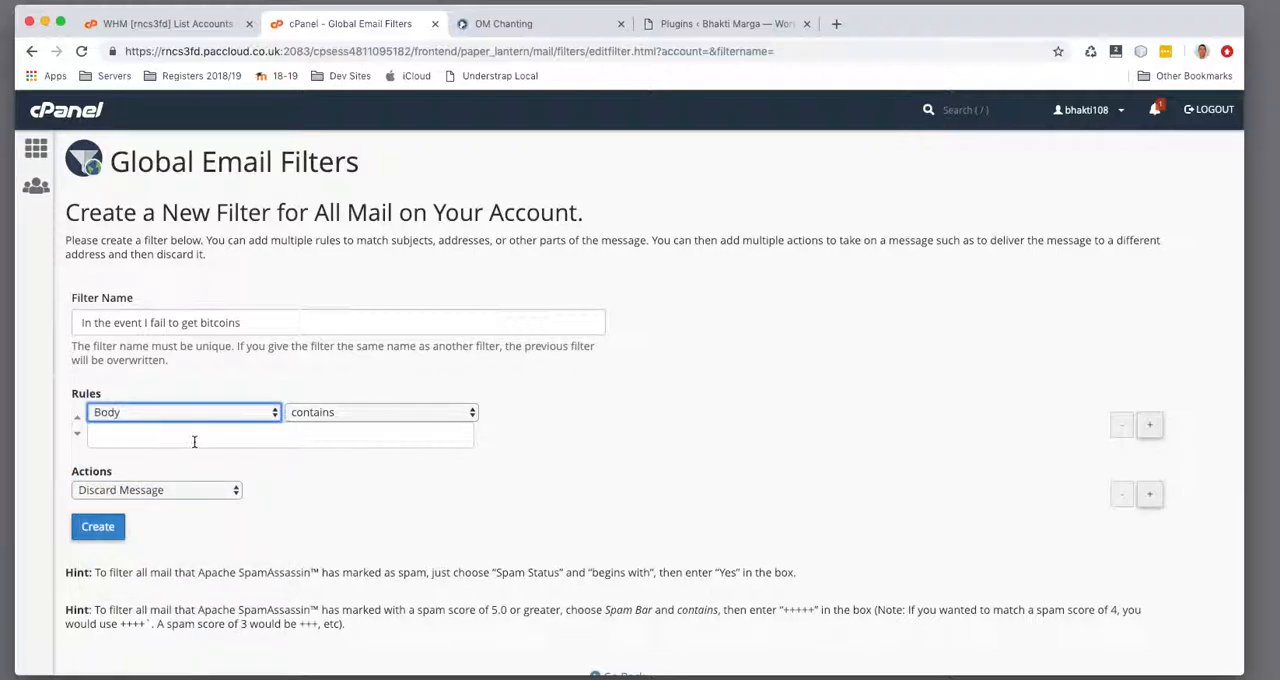
{"action": "left_click", "coordinate": [193, 436]}
{"action": "key", "text": "super+v"}
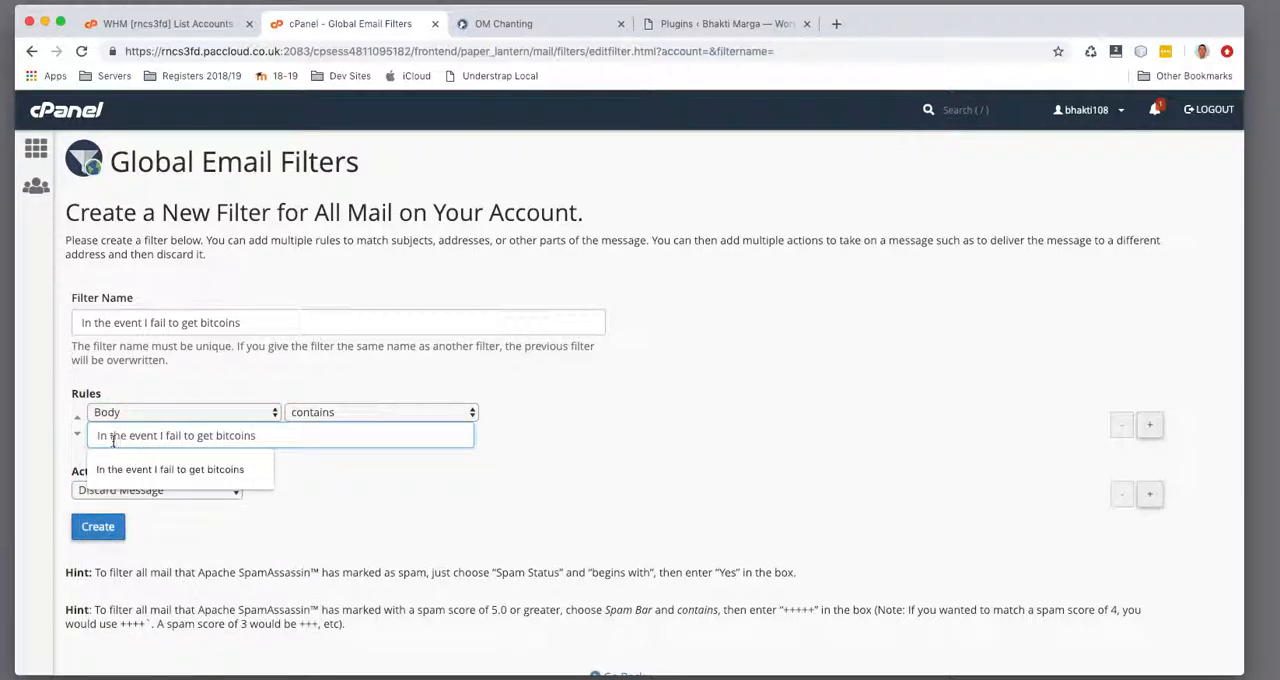
{"action": "key", "text": "Escape"}
{"action": "left_click", "coordinate": [344, 470]}
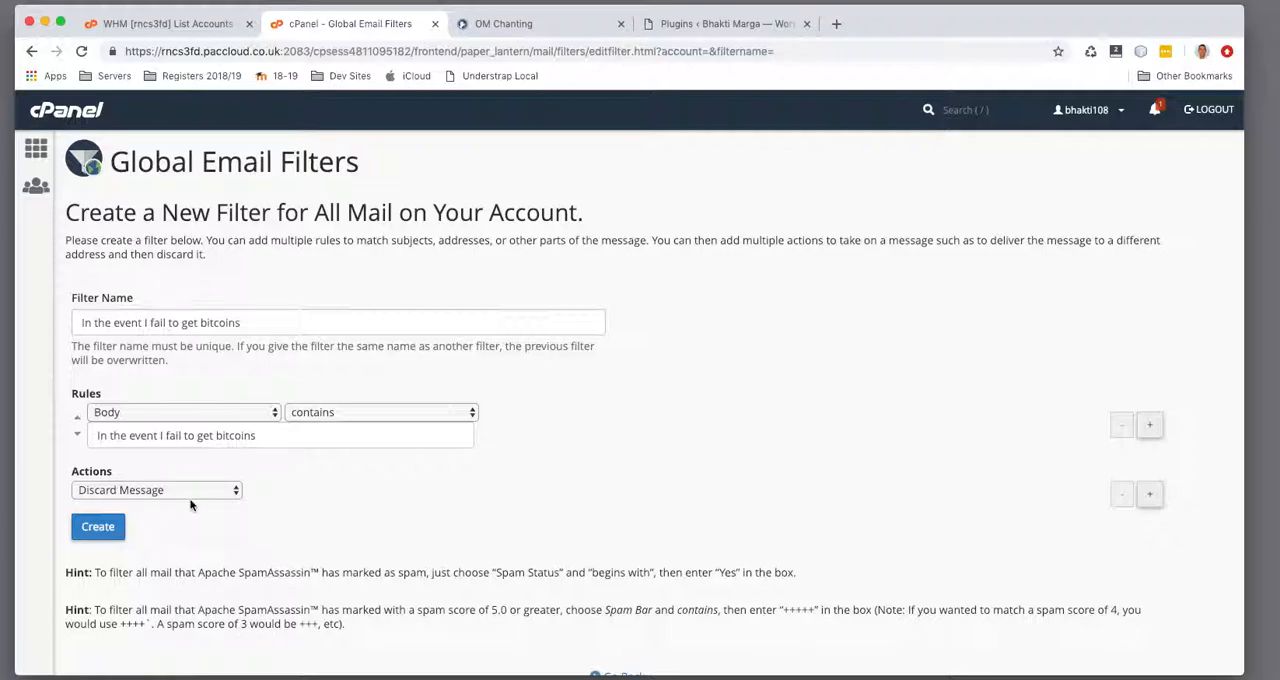
{"action": "left_click", "coordinate": [98, 527]}
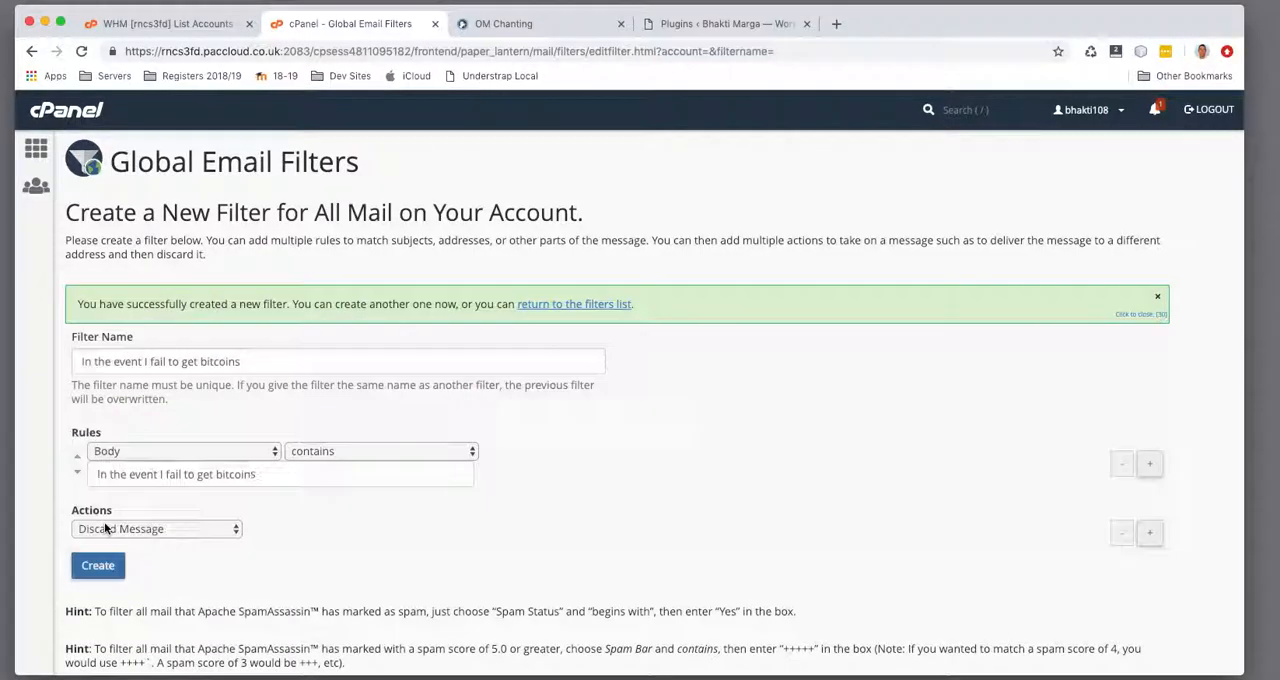
{"action": "left_click", "coordinate": [577, 305]}
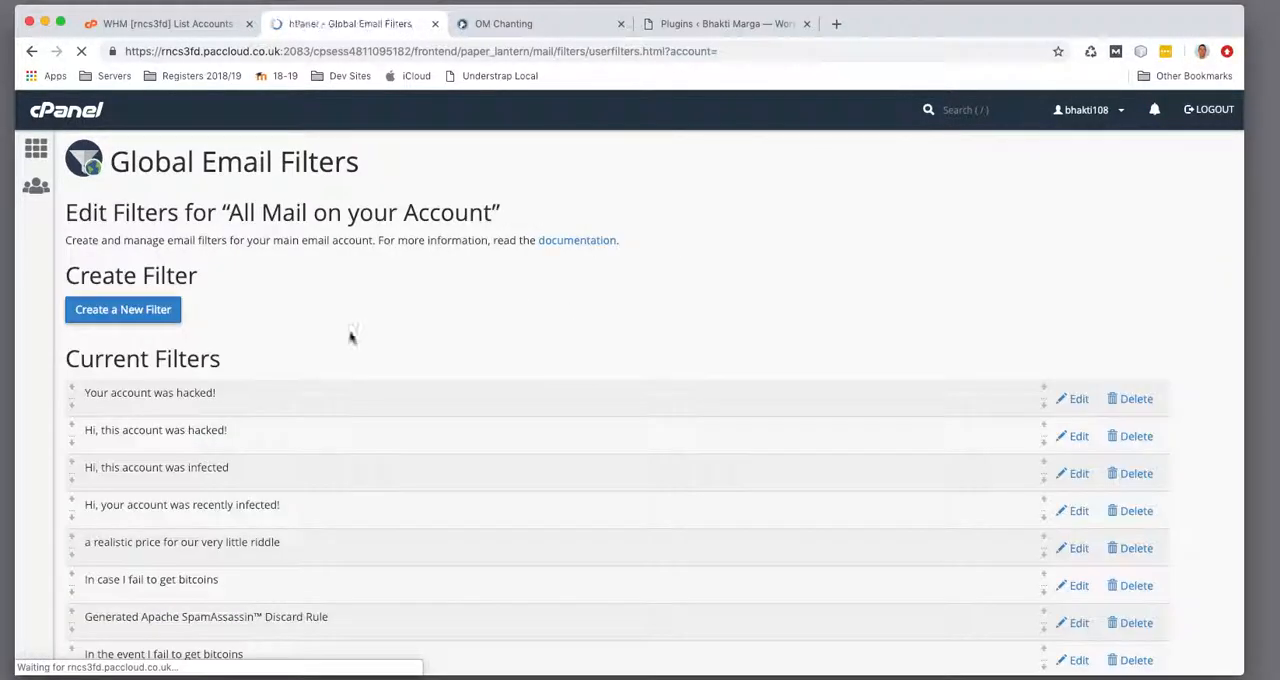
Run the filter test with the default test message and go back to the filters page
{"action": "scroll", "coordinate": [380, 331], "scroll_direction": "down", "scroll_amount": 3}
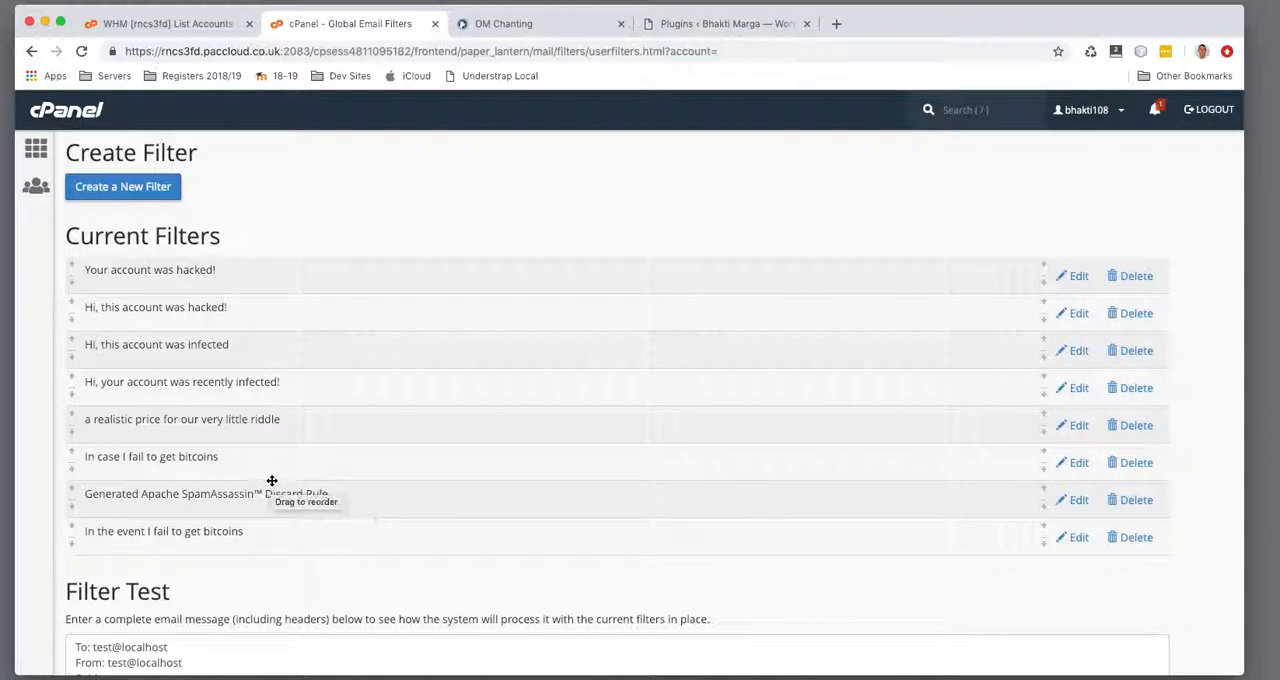
{"action": "scroll", "coordinate": [534, 537], "scroll_direction": "down", "scroll_amount": 3}
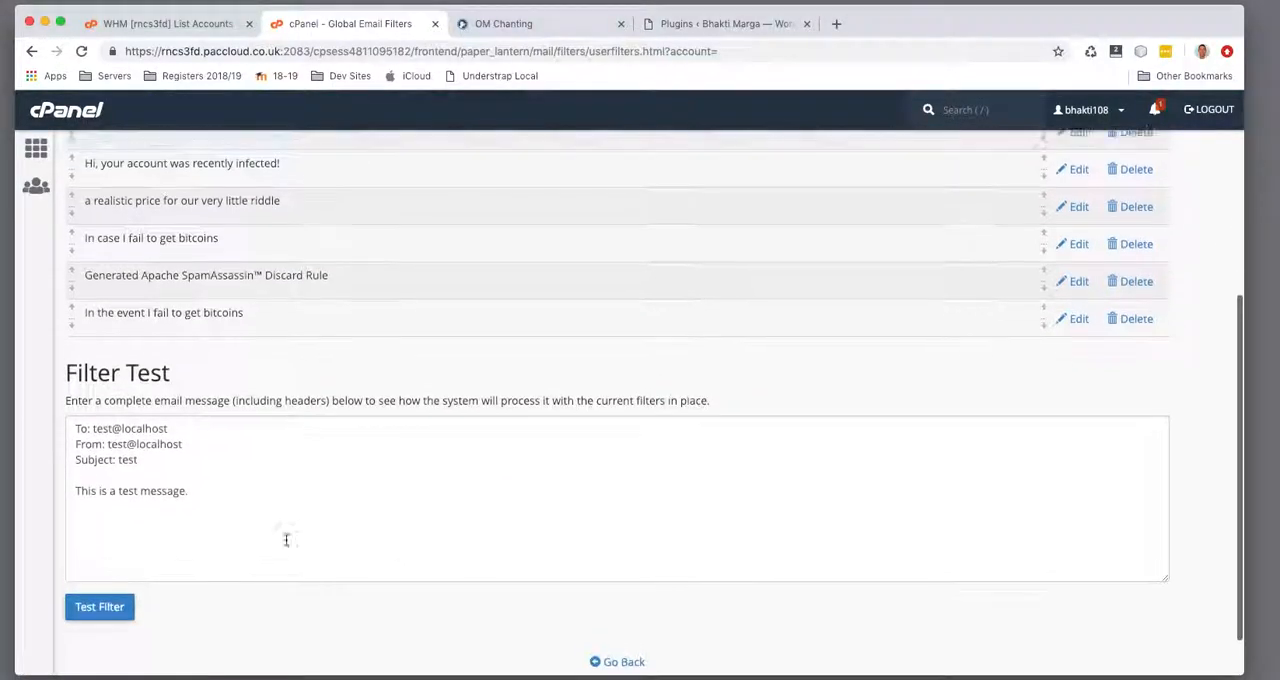
{"action": "left_click", "coordinate": [104, 636]}
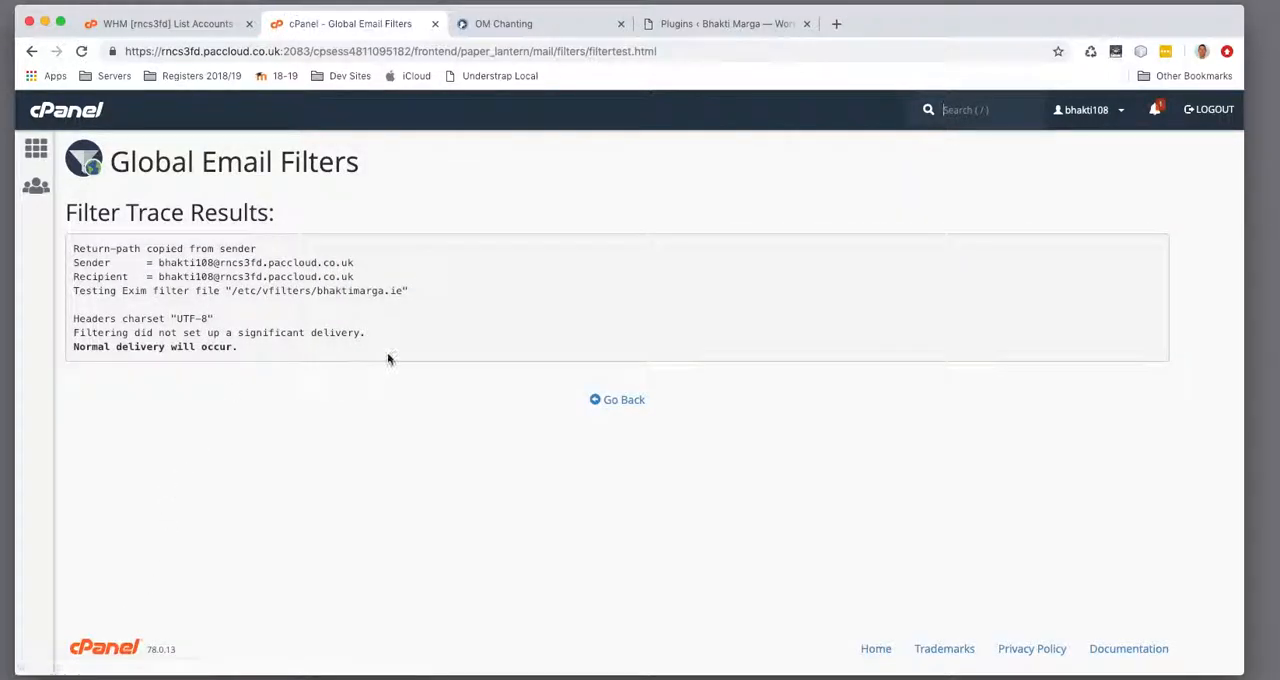
{"action": "left_click", "coordinate": [31, 51]}
Add the phrase "In the event I fail to get bitcoins" to the test message, run the filter test and return to the filters list
{"action": "left_click_drag", "start_coordinate": [170, 520], "coordinate": [236, 531]}
{"action": "left_click", "coordinate": [236, 531]}
{"action": "key", "text": "Return"}
{"action": "key", "text": "Return"}
{"action": "key", "text": "super+v"}
{"action": "left_click", "coordinate": [93, 645]}
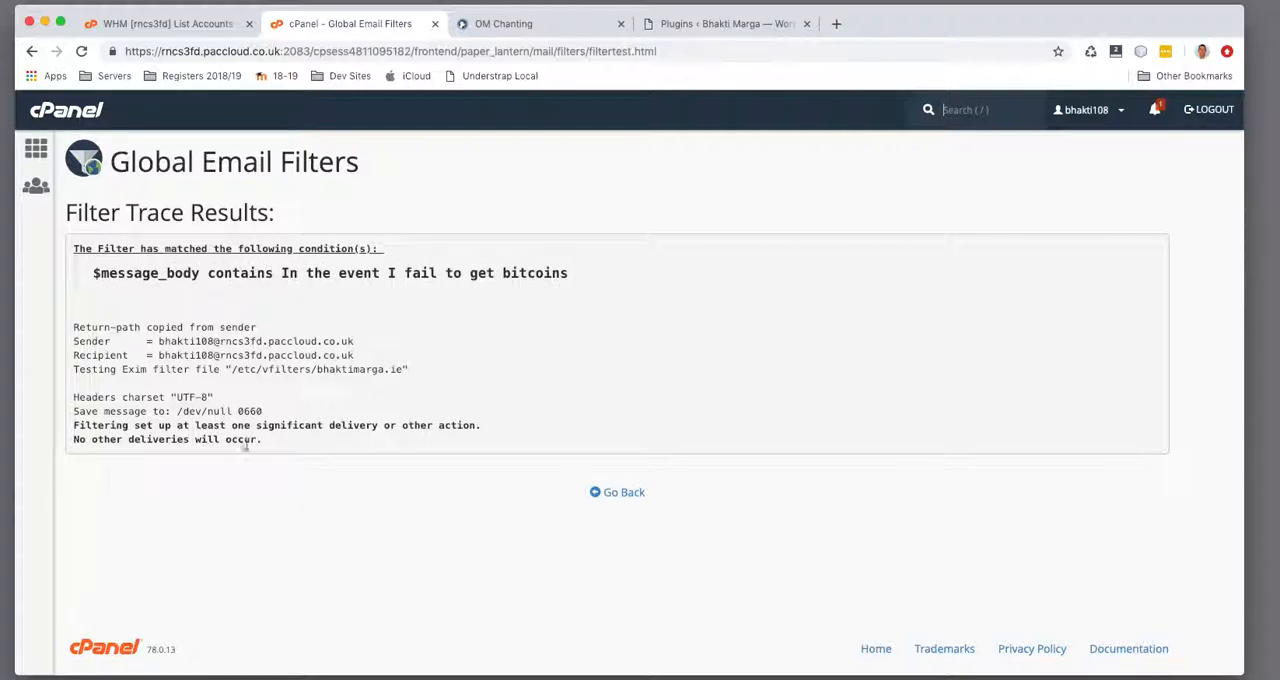
{"action": "left_click", "coordinate": [617, 492]}
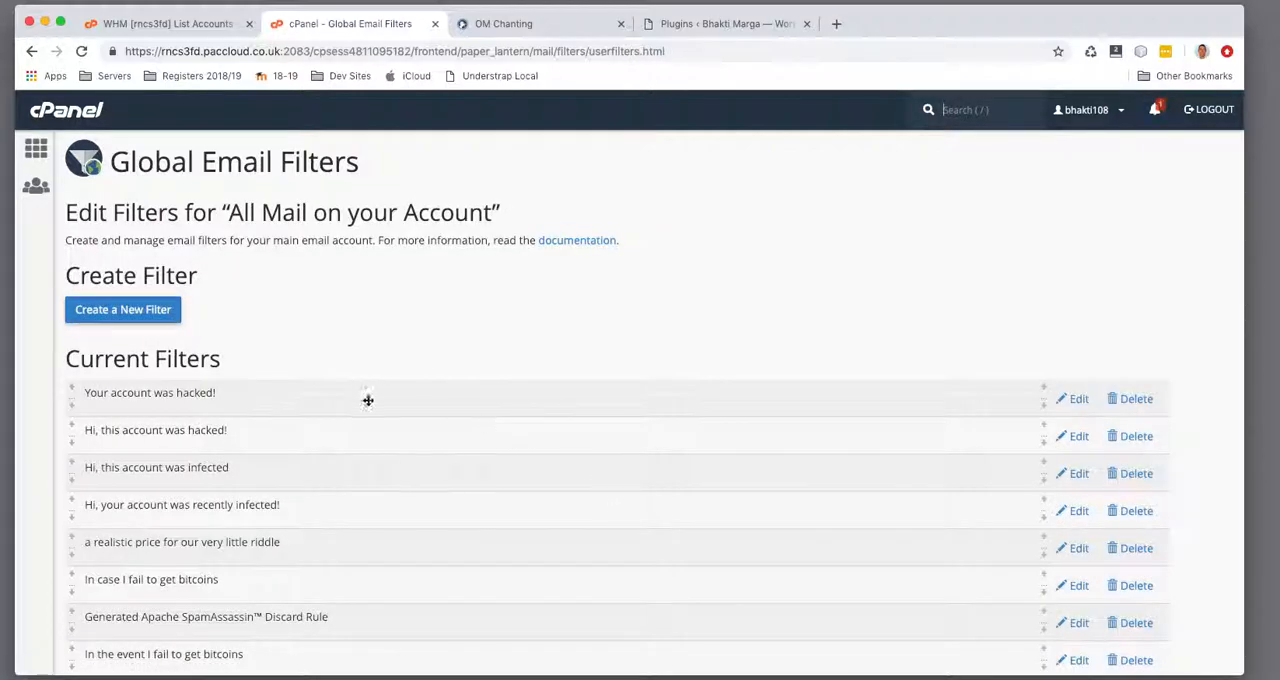
Look over the blank form for another global filter and return to the cPanel main page
{"action": "scroll", "coordinate": [157, 323], "scroll_direction": "down", "scroll_amount": 1}
{"action": "left_click", "coordinate": [131, 250]}
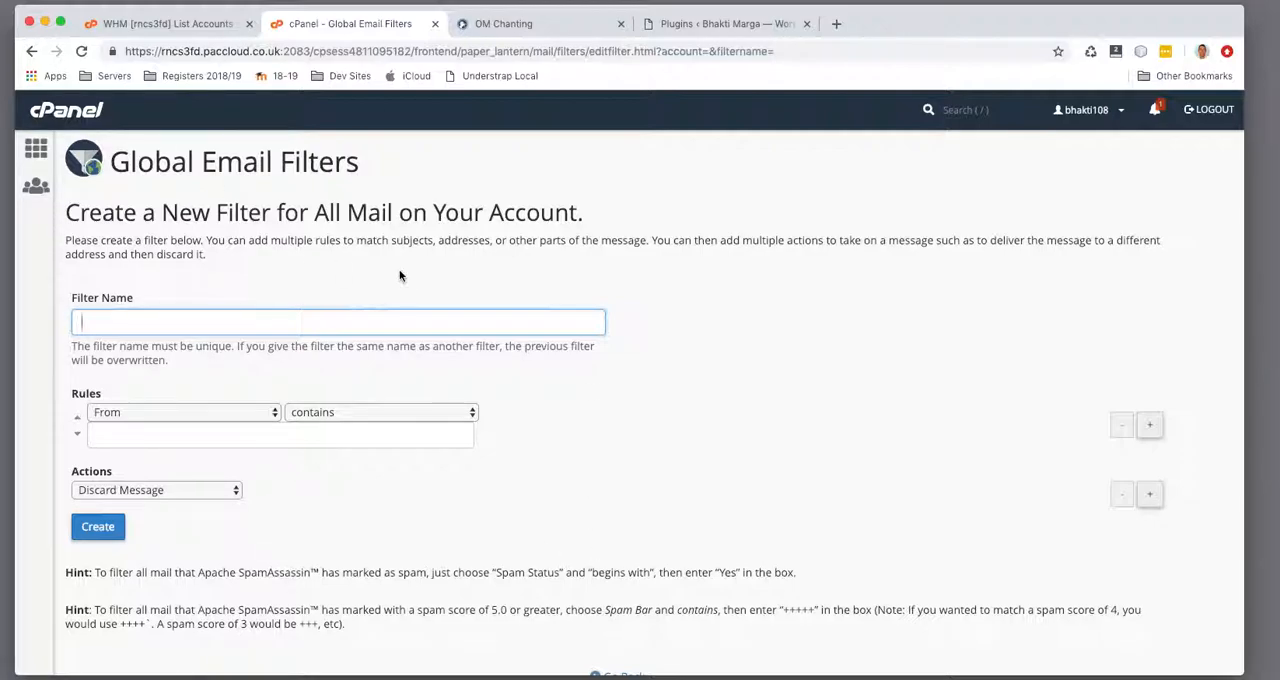
{"action": "left_click", "coordinate": [93, 129]}
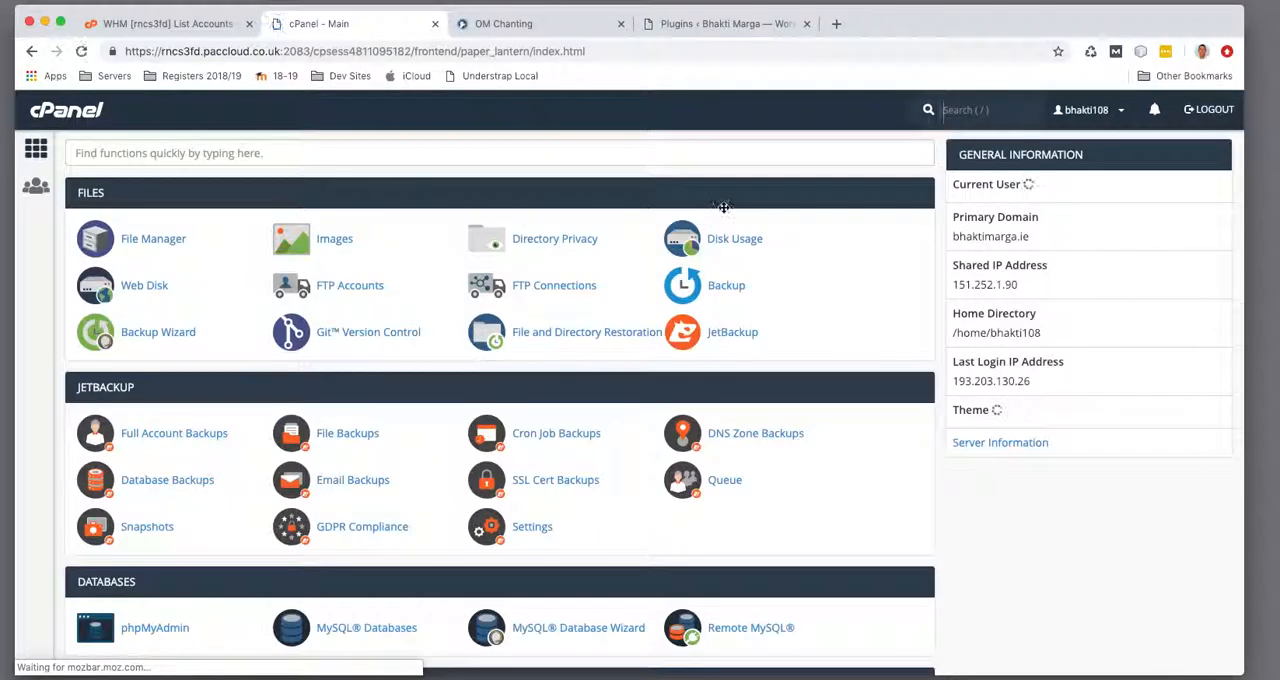